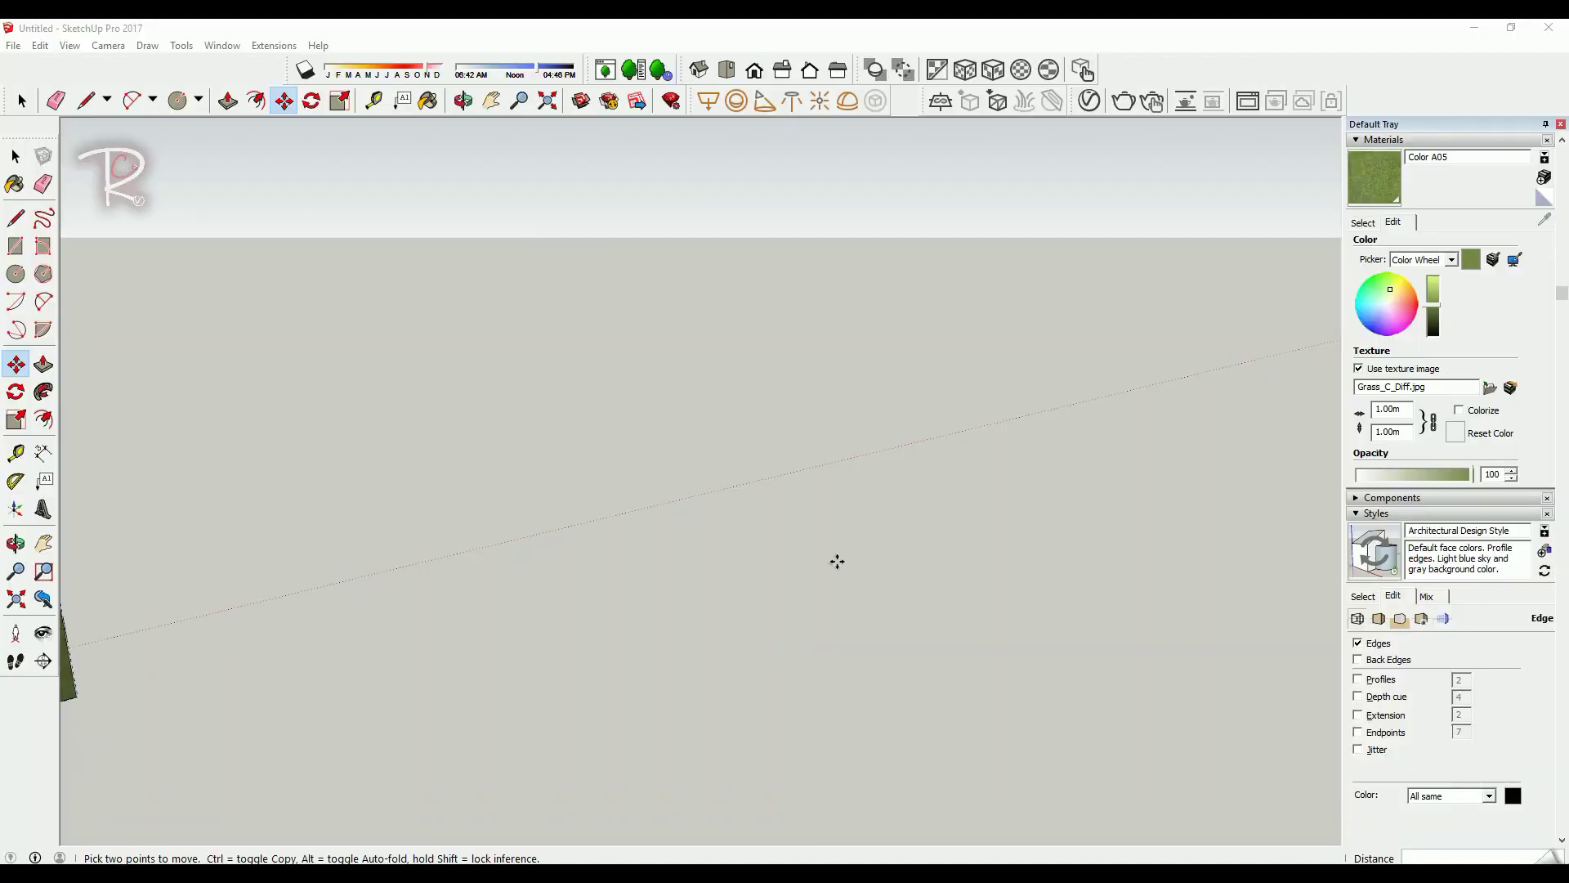
- Draw a rectangle with the Rectangle tool
left_click(200, 102)
left_click(231, 122)
left_click(543, 542)
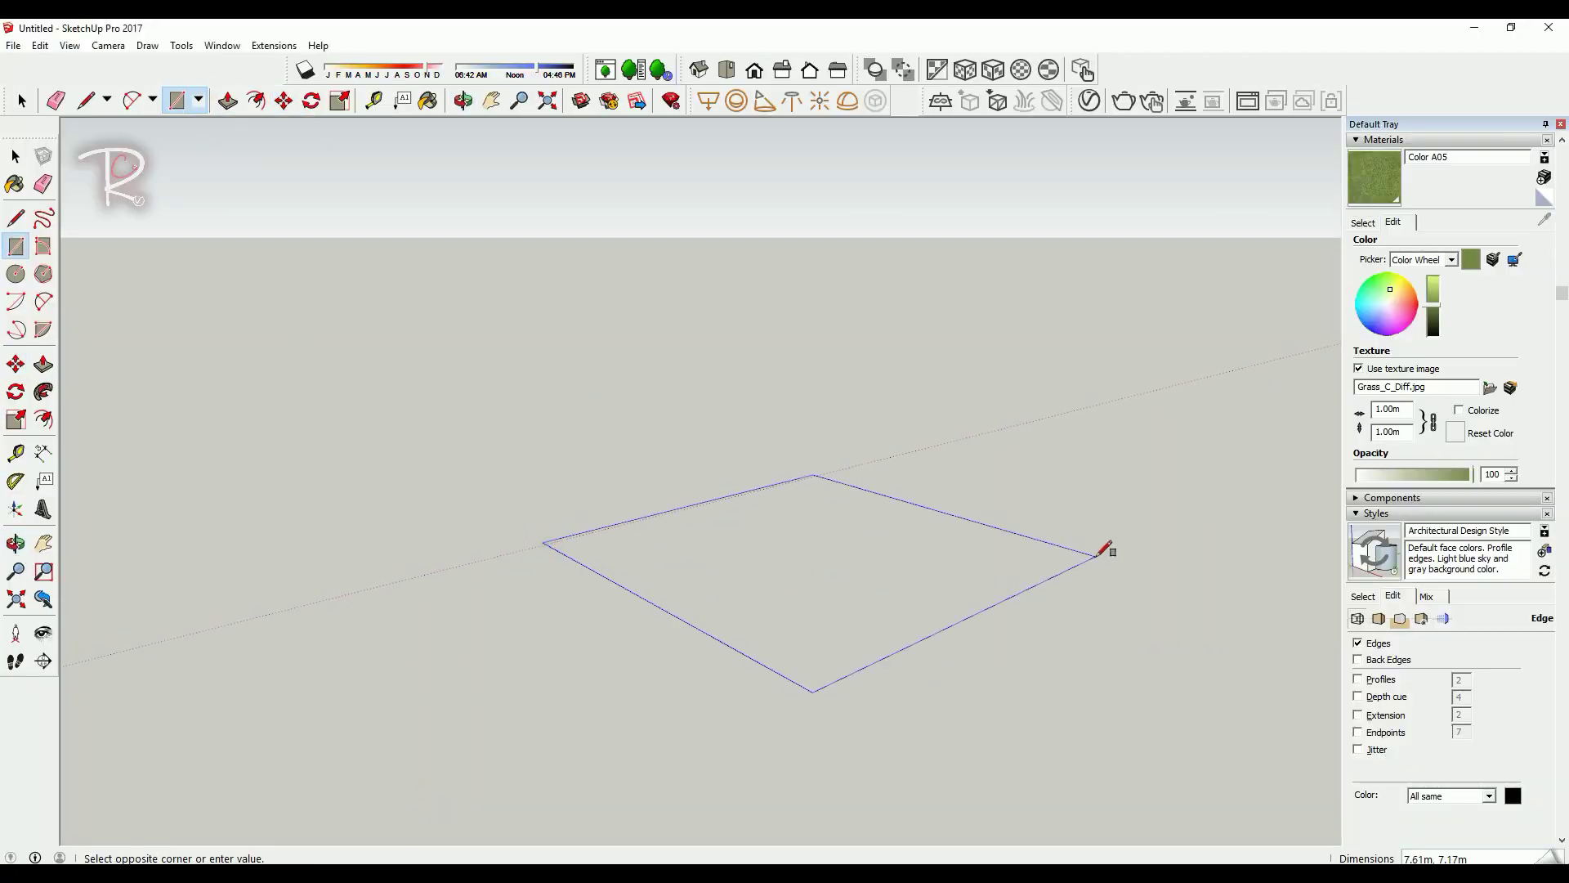
left_click(1118, 554)
key("space")
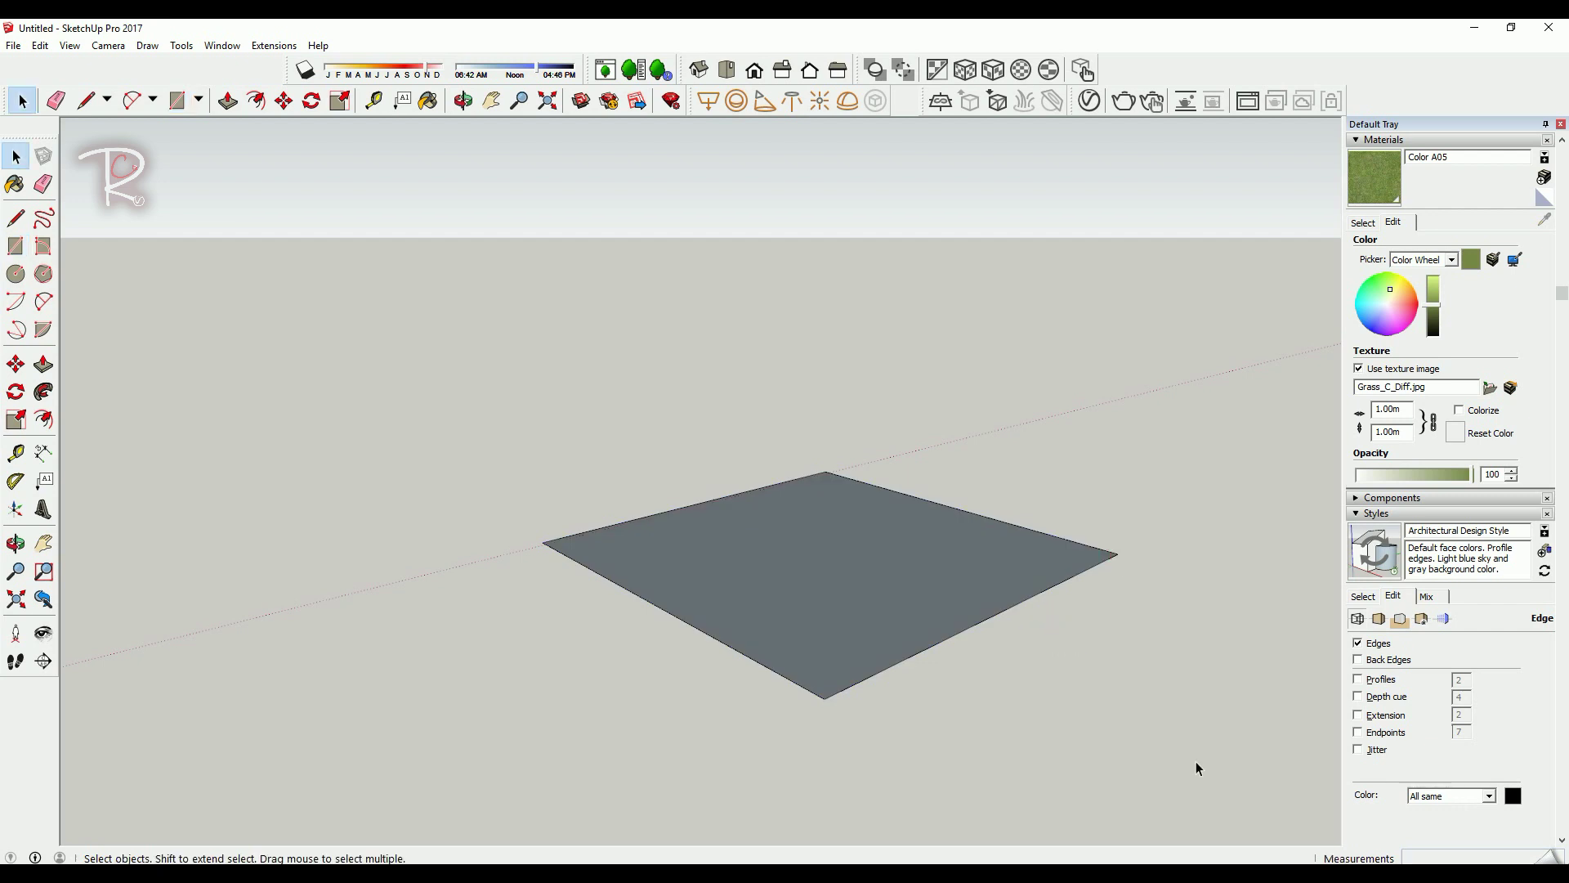
- Move the whole rectangle up about 2.31m
left_click_drag(1275, 817, 482, 325)
key("m")
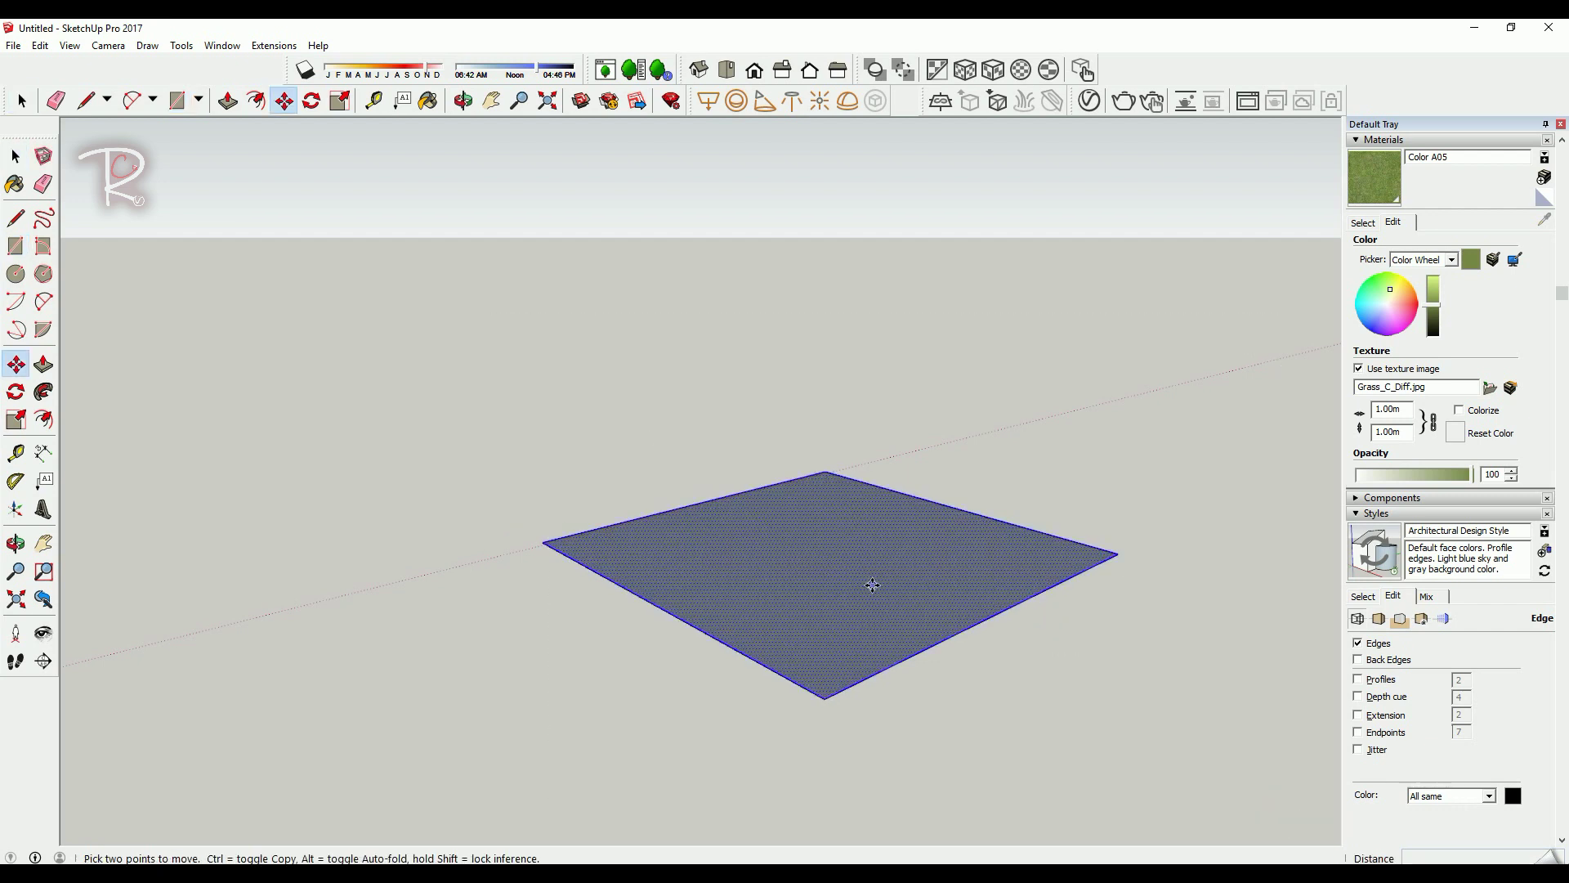
left_click(872, 585)
left_click(904, 441)
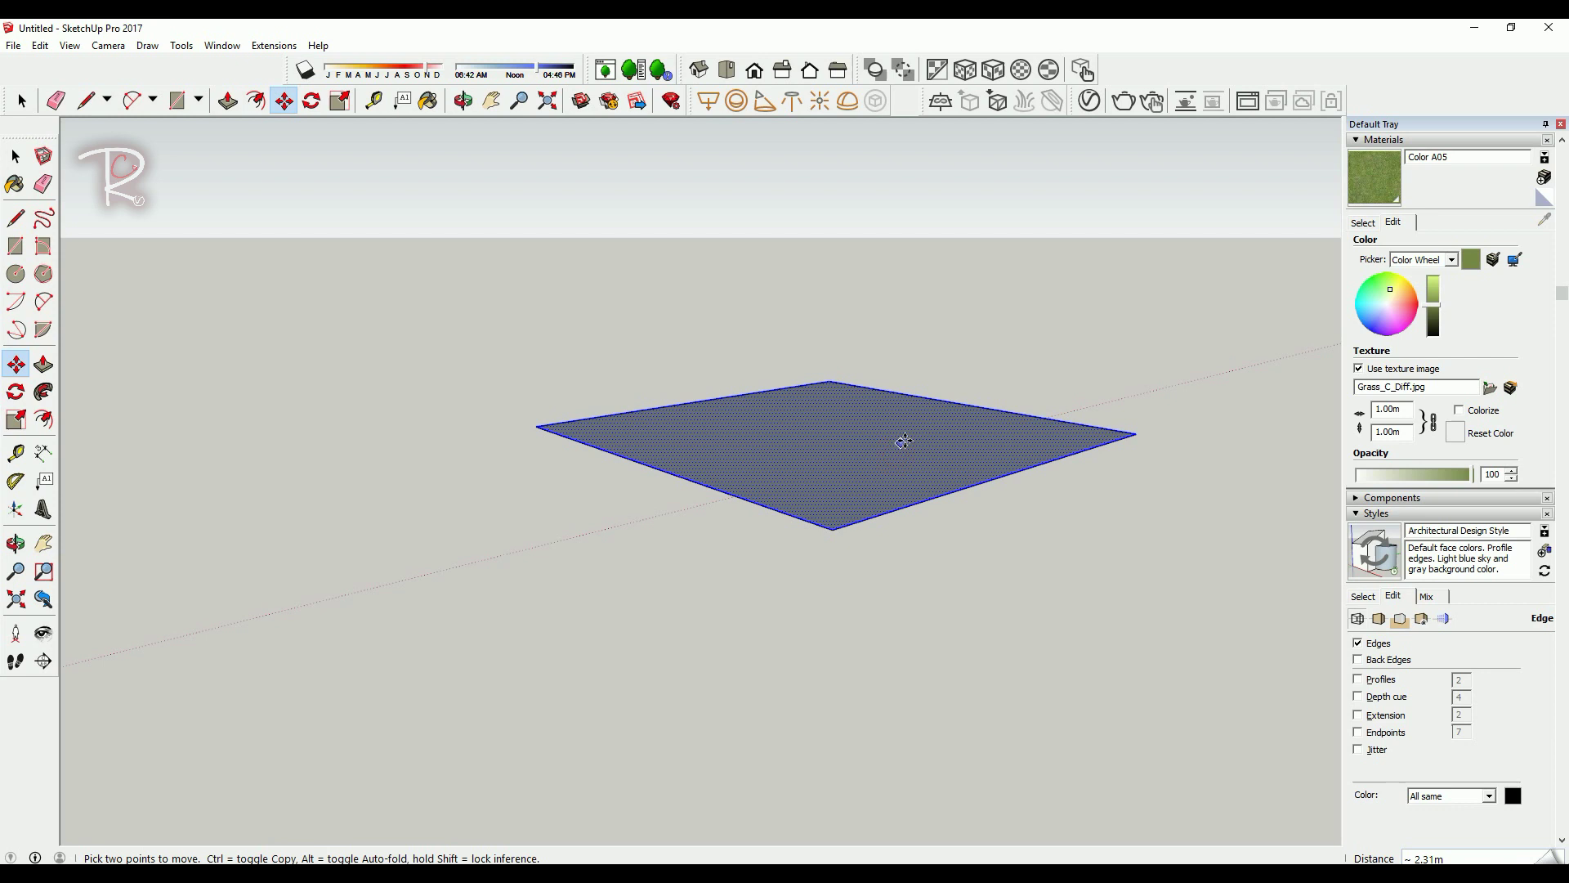
scroll(903, 441, "up", 2)
- Paint the rectangle Color H02 and enable Use texture image for that material
key("b")
left_click(1361, 228)
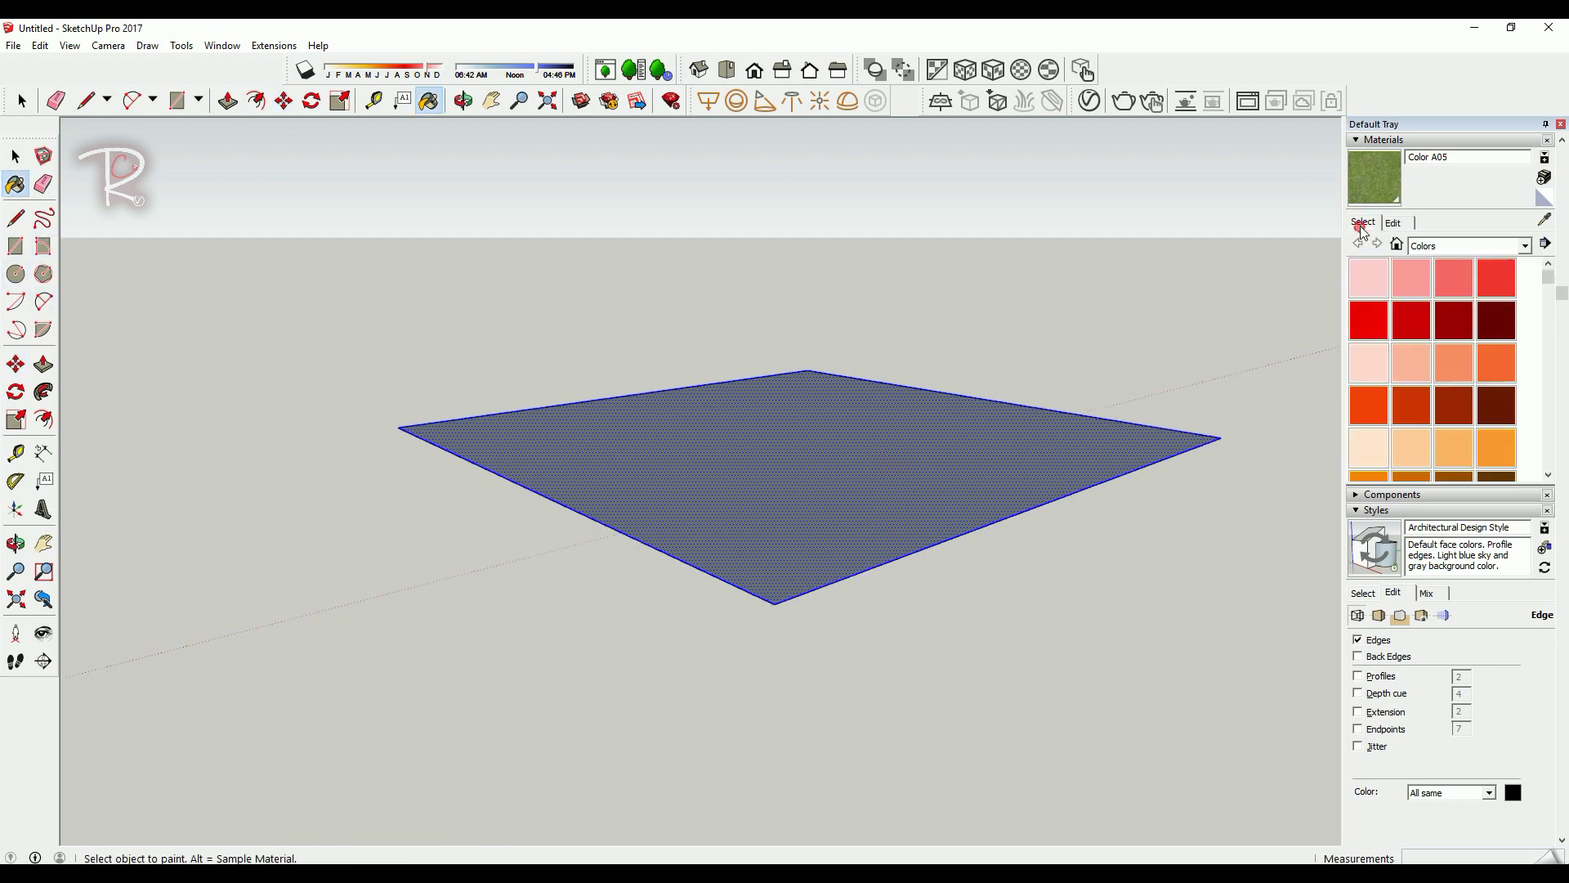
scroll(1429, 326, "down", 10)
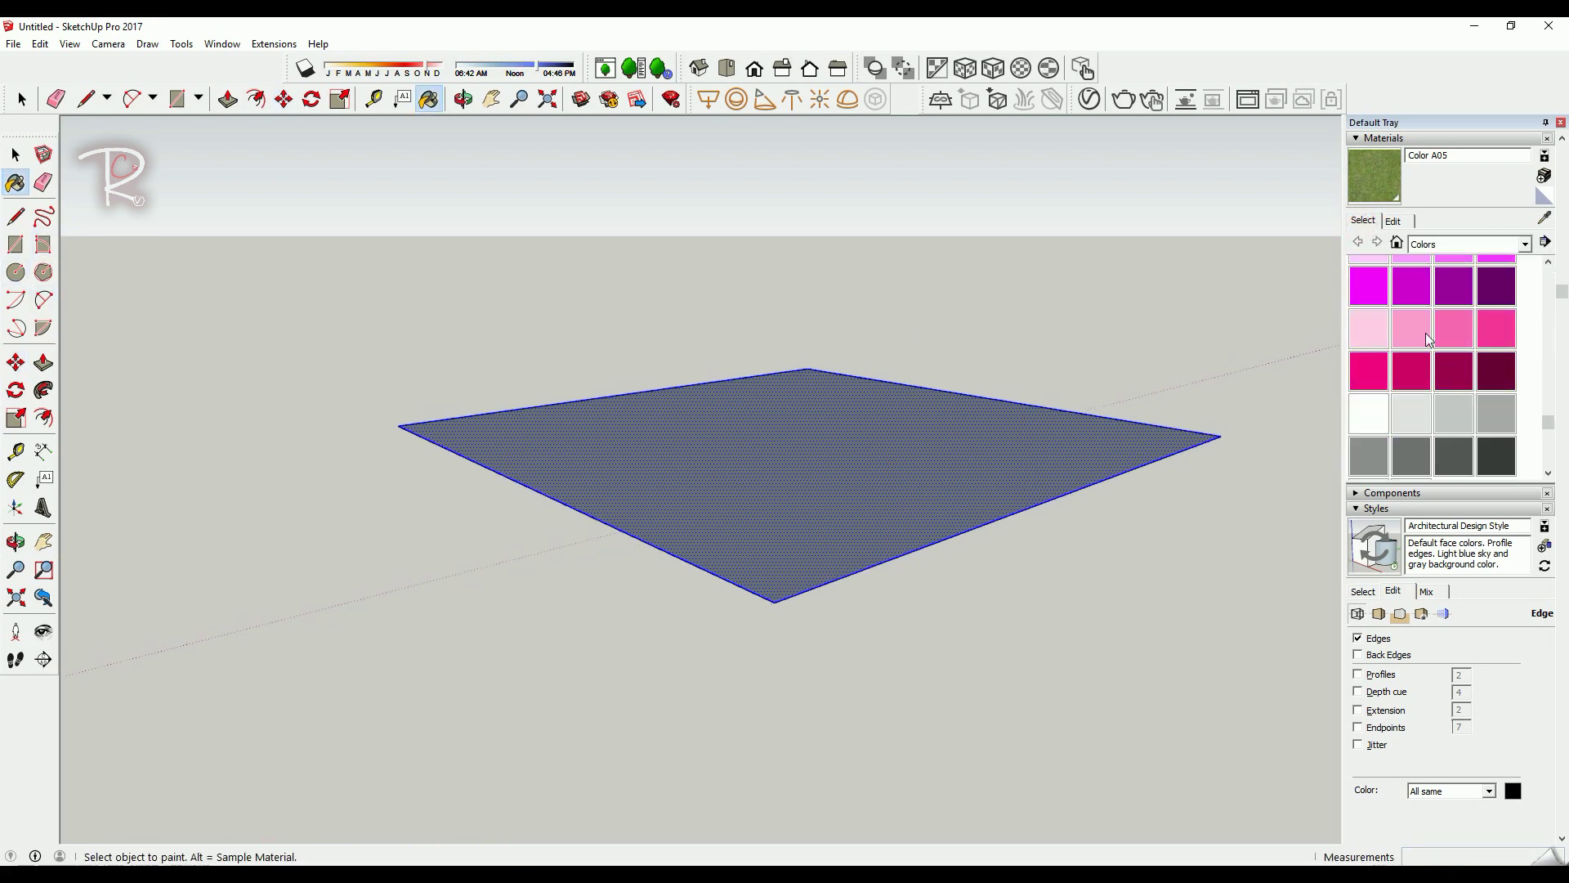
scroll(1429, 343, "up", 4)
left_click(1411, 381)
left_click(842, 435)
middle_click_drag(841, 435, 827, 276)
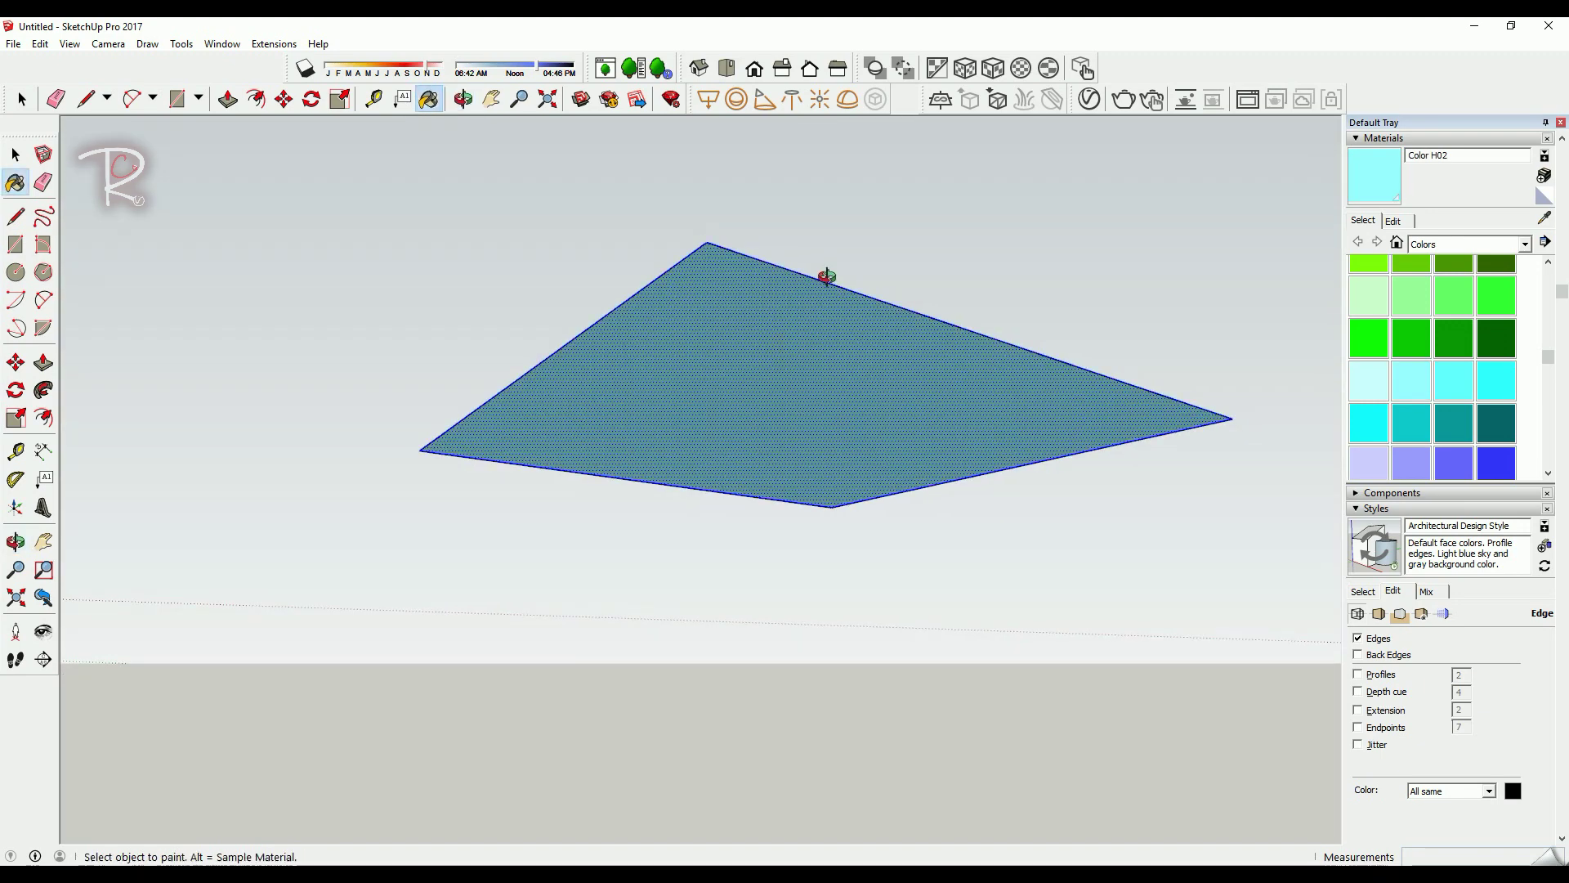
key("space")
left_click(1392, 221)
left_click(1360, 370)
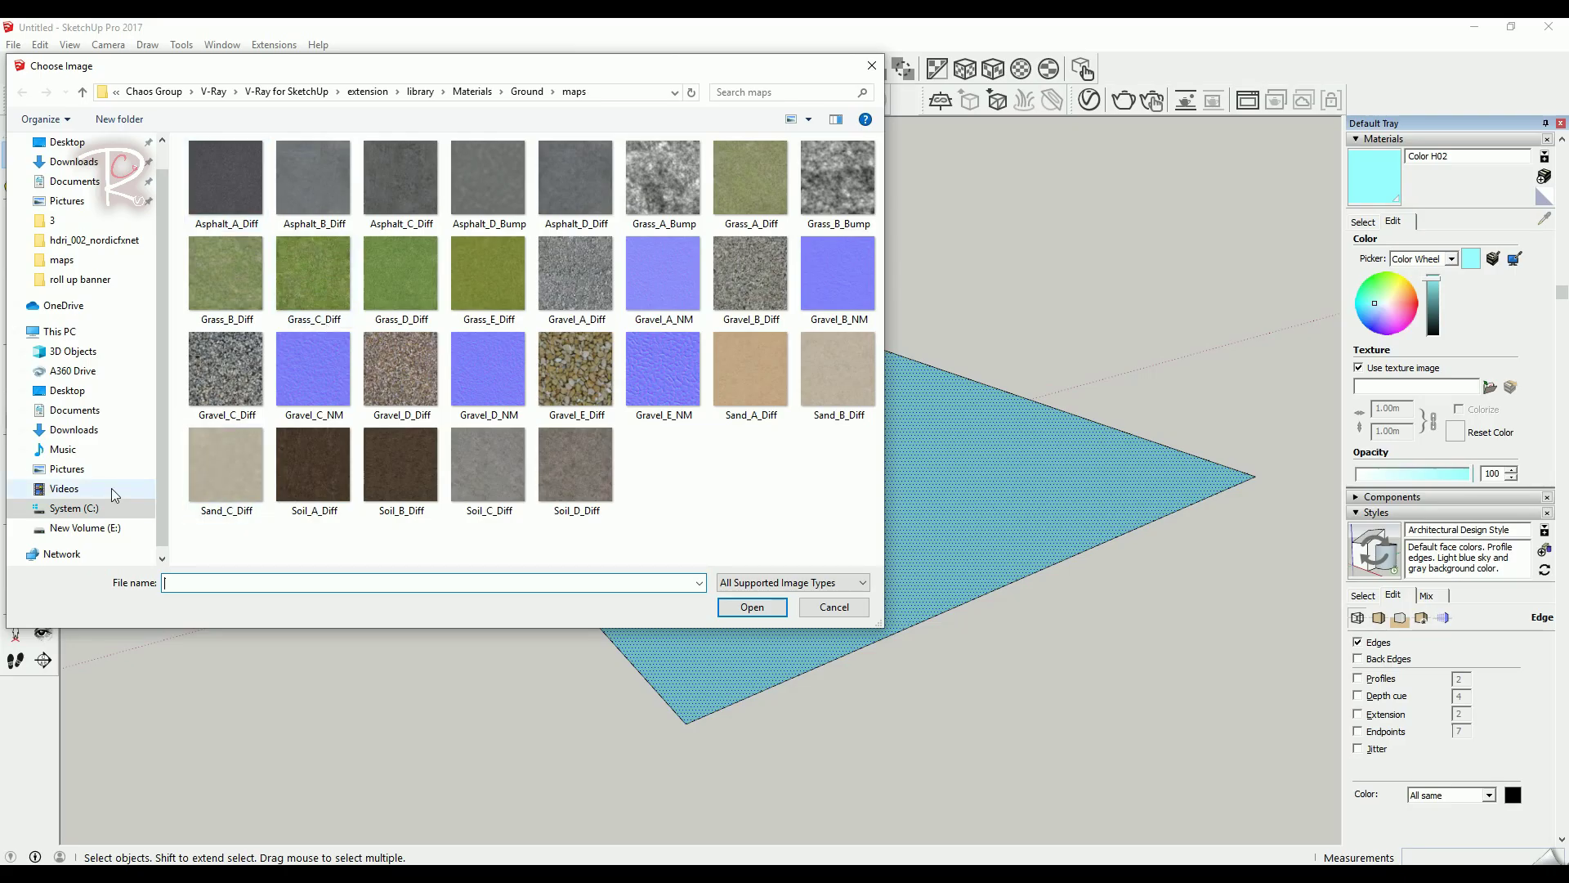
- Browse to Program Files\Chaos Group\V-Ray\V-Ray for SketchUp\extension\library\Materials\Ground\maps
left_click(75, 507)
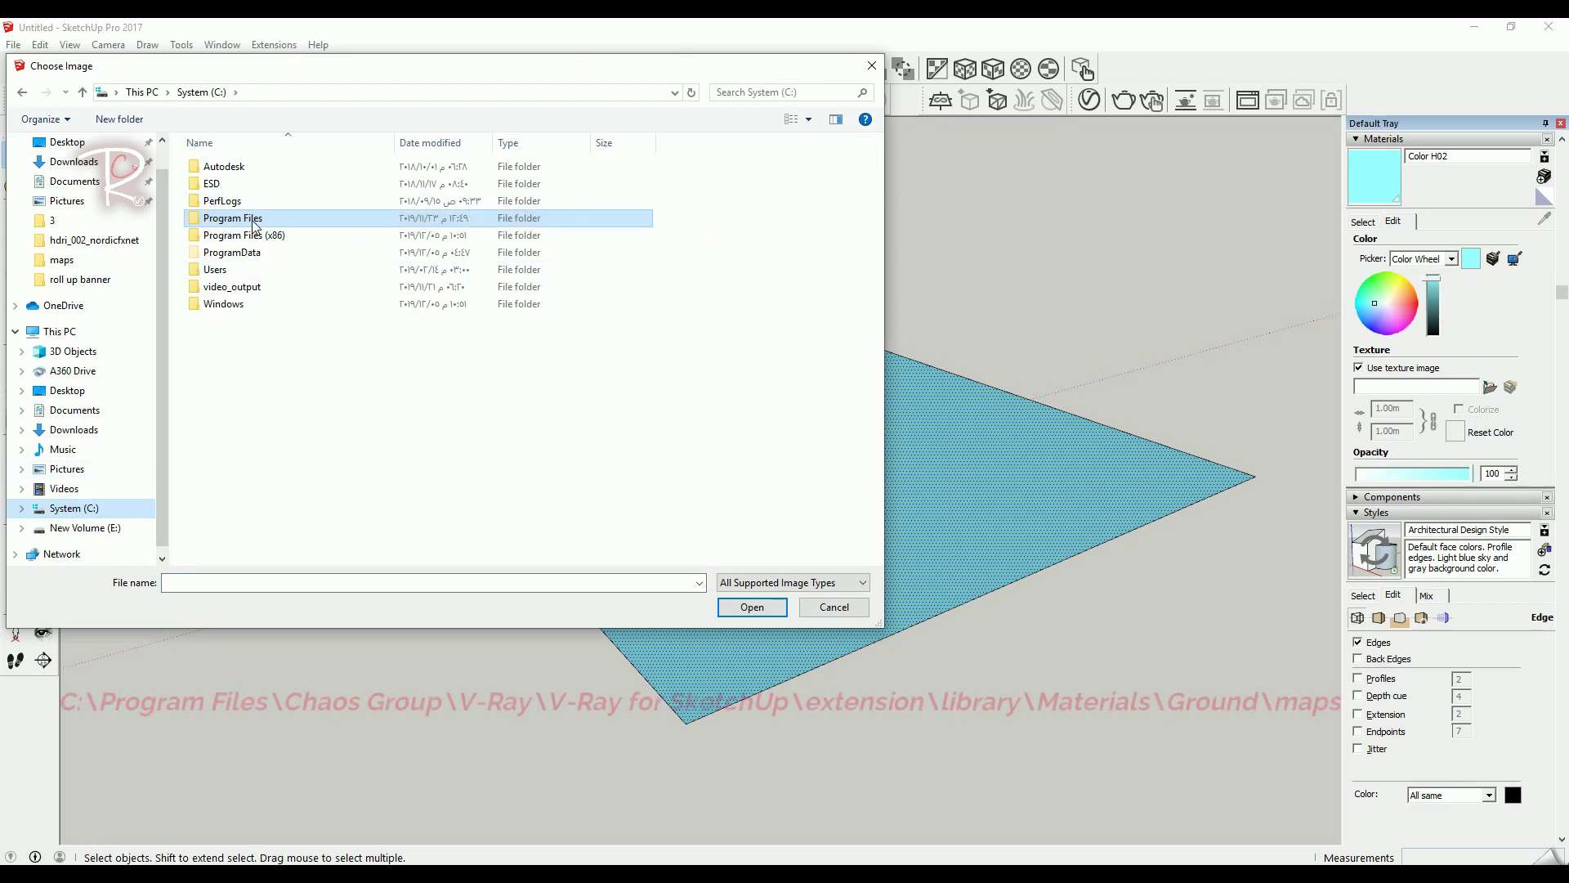
double_click(255, 226)
left_click(254, 203)
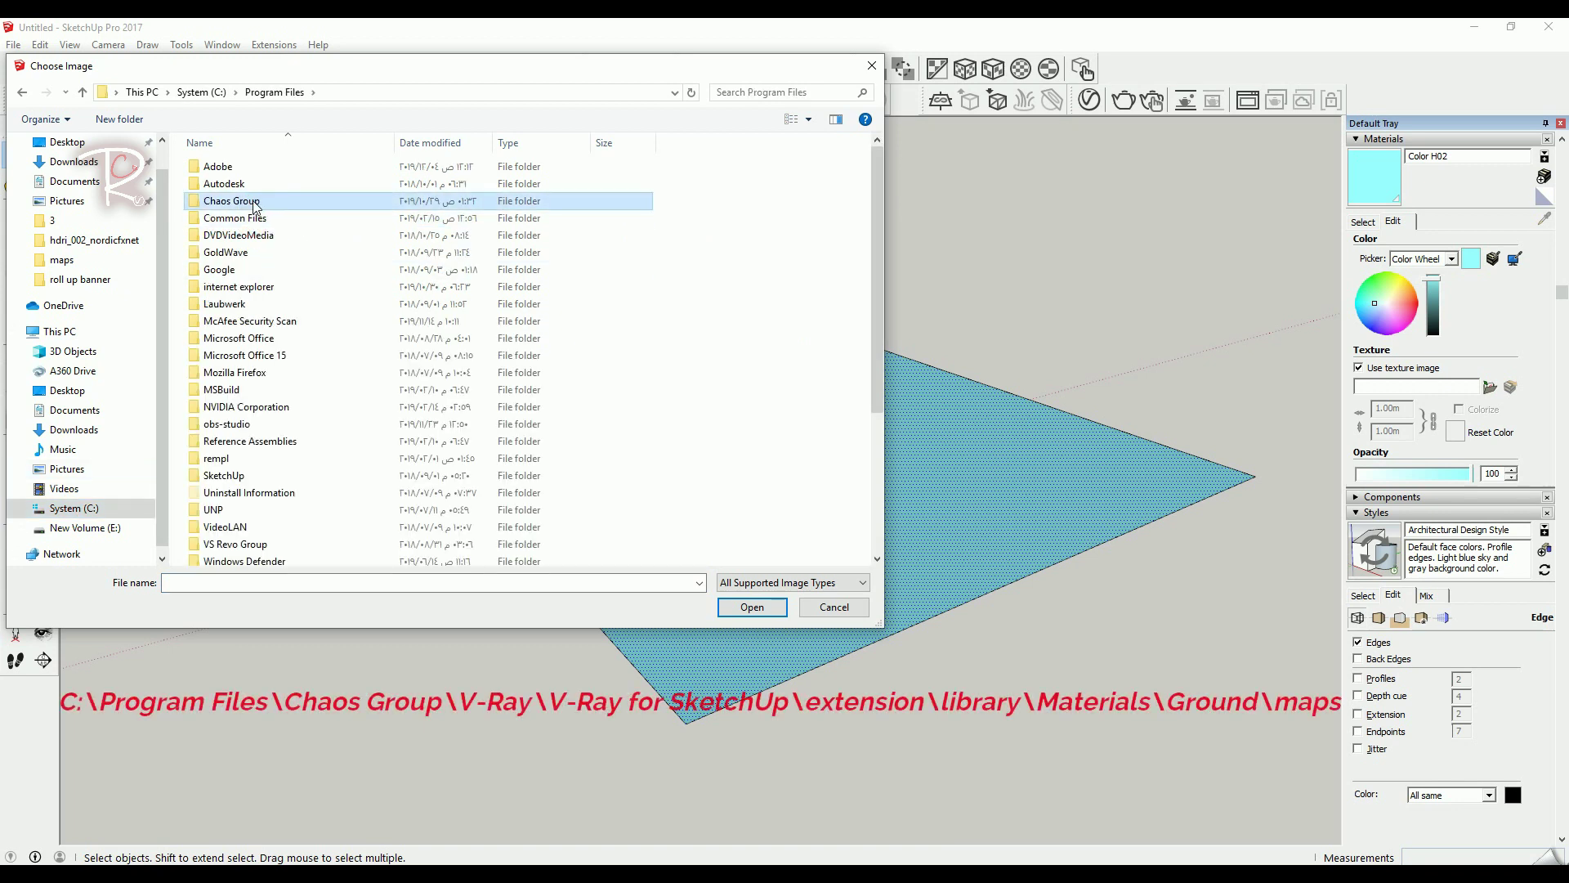
double_click(254, 201)
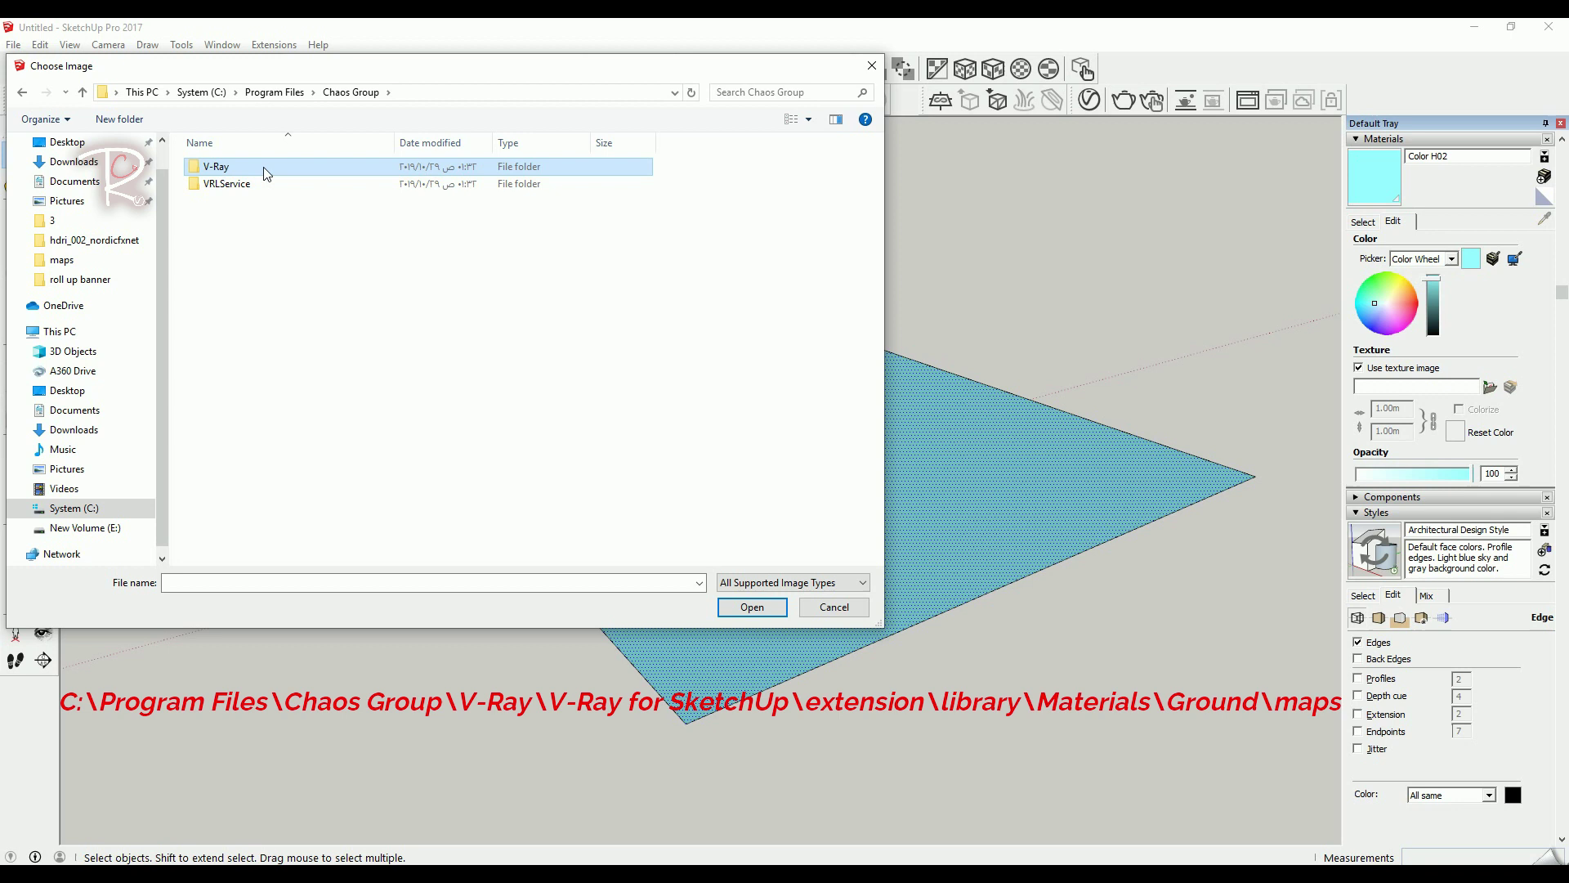
double_click(237, 169)
left_click(268, 205)
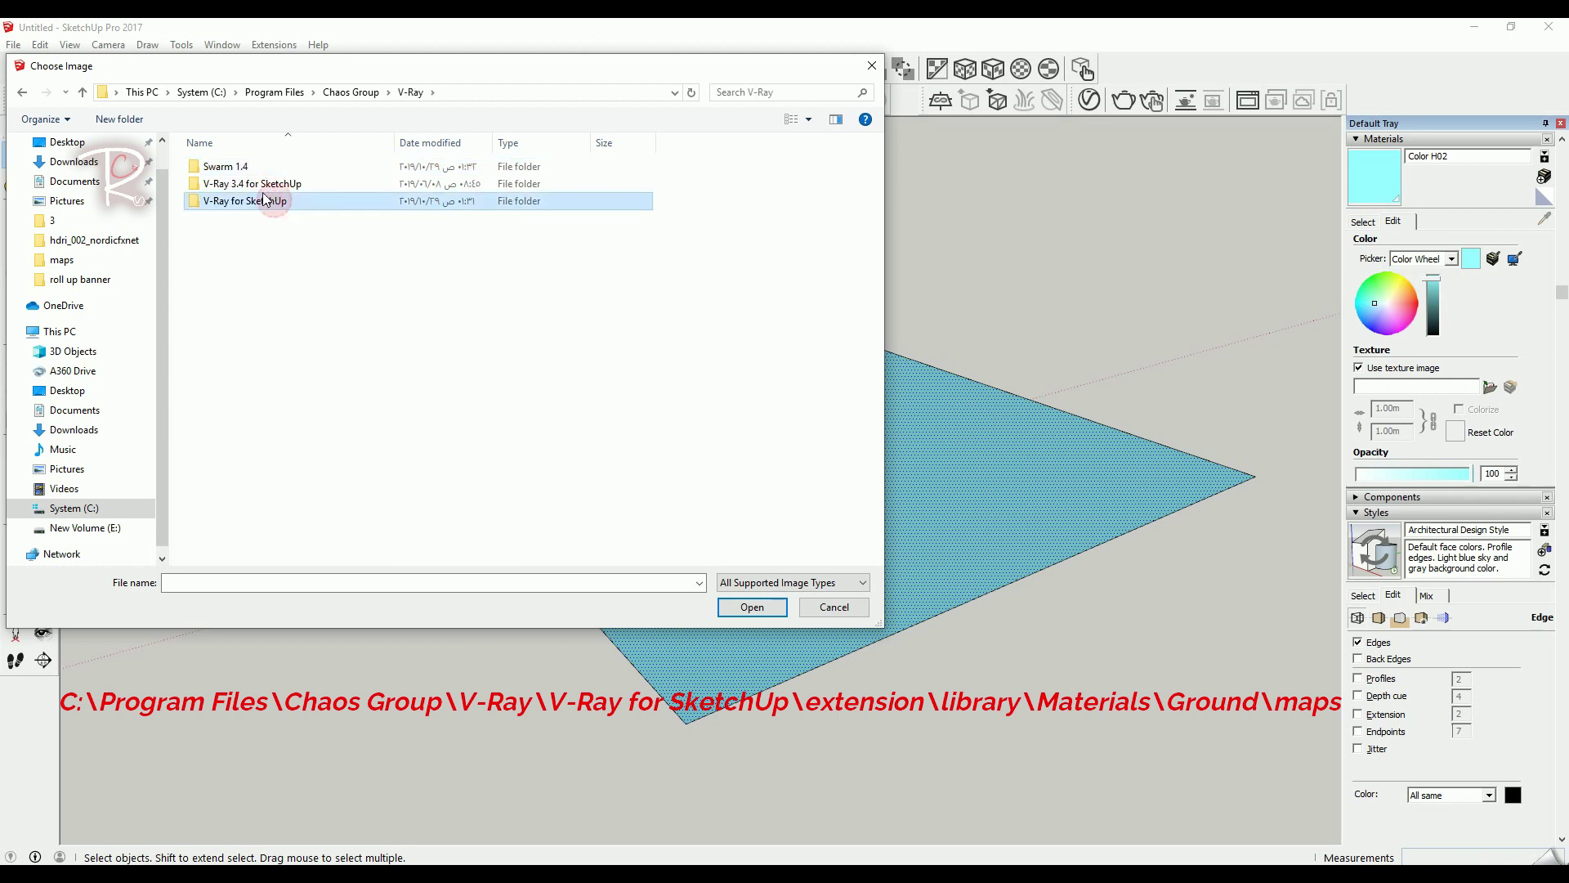
double_click(268, 205)
left_click(244, 168)
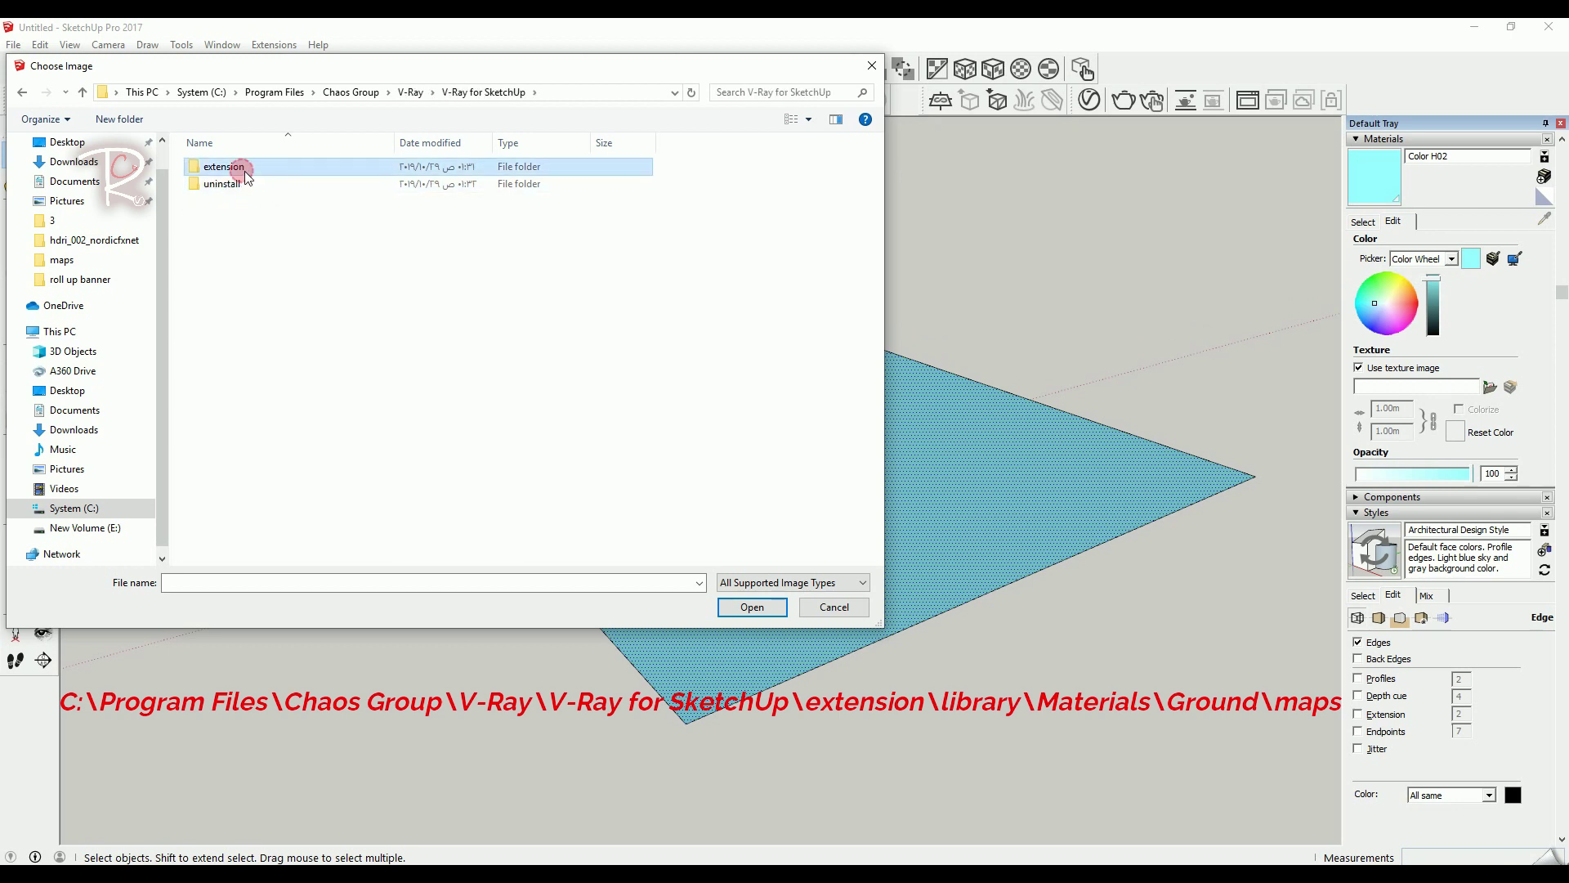
double_click(254, 170)
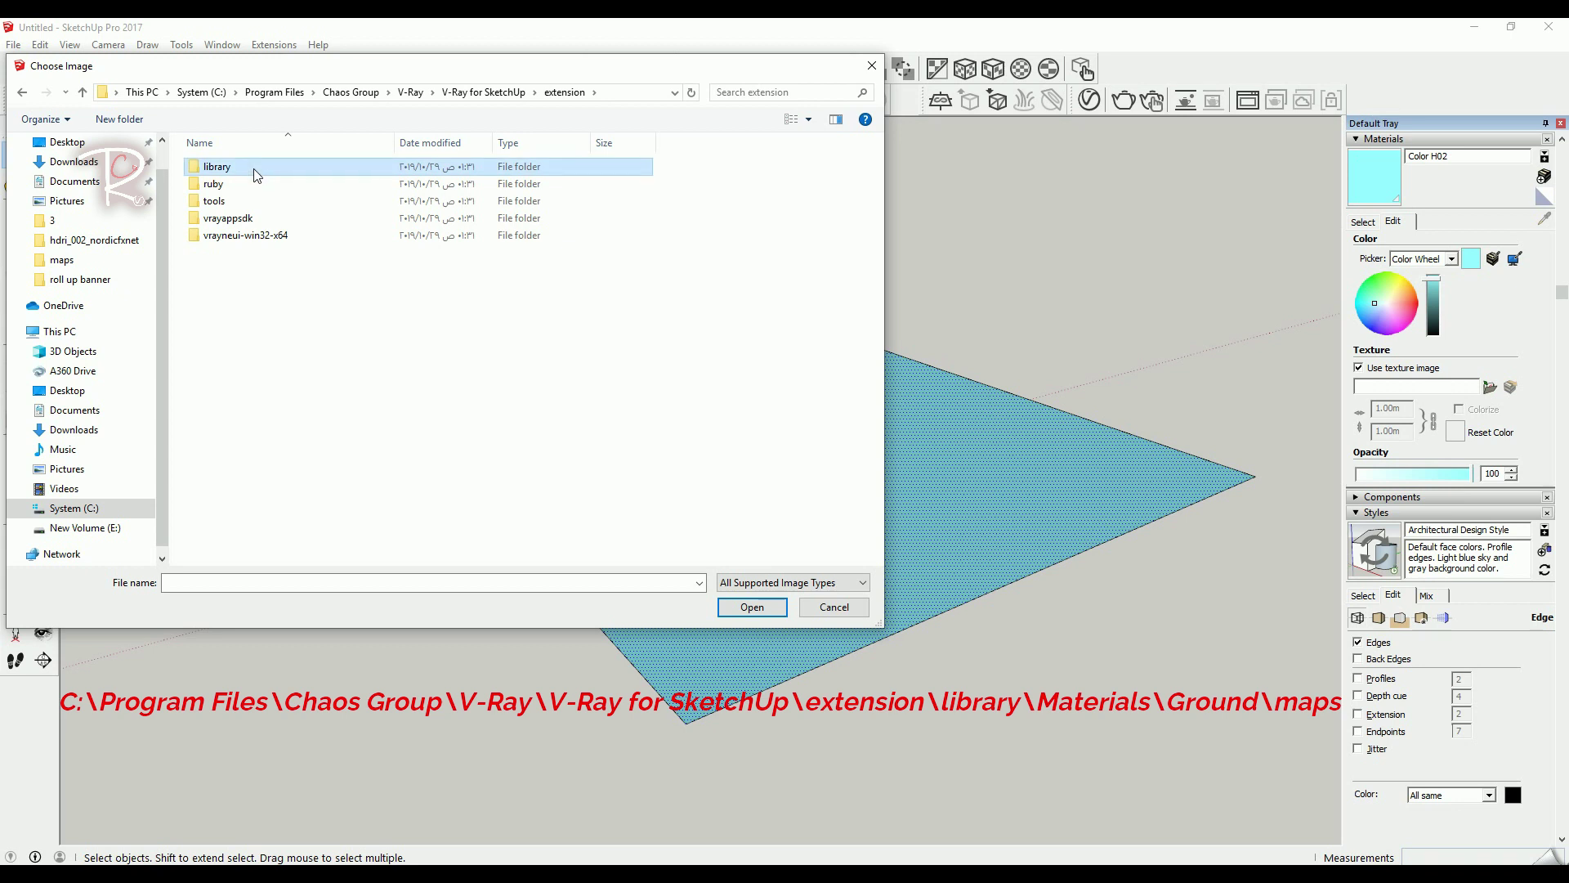
double_click(255, 170)
left_click(262, 183)
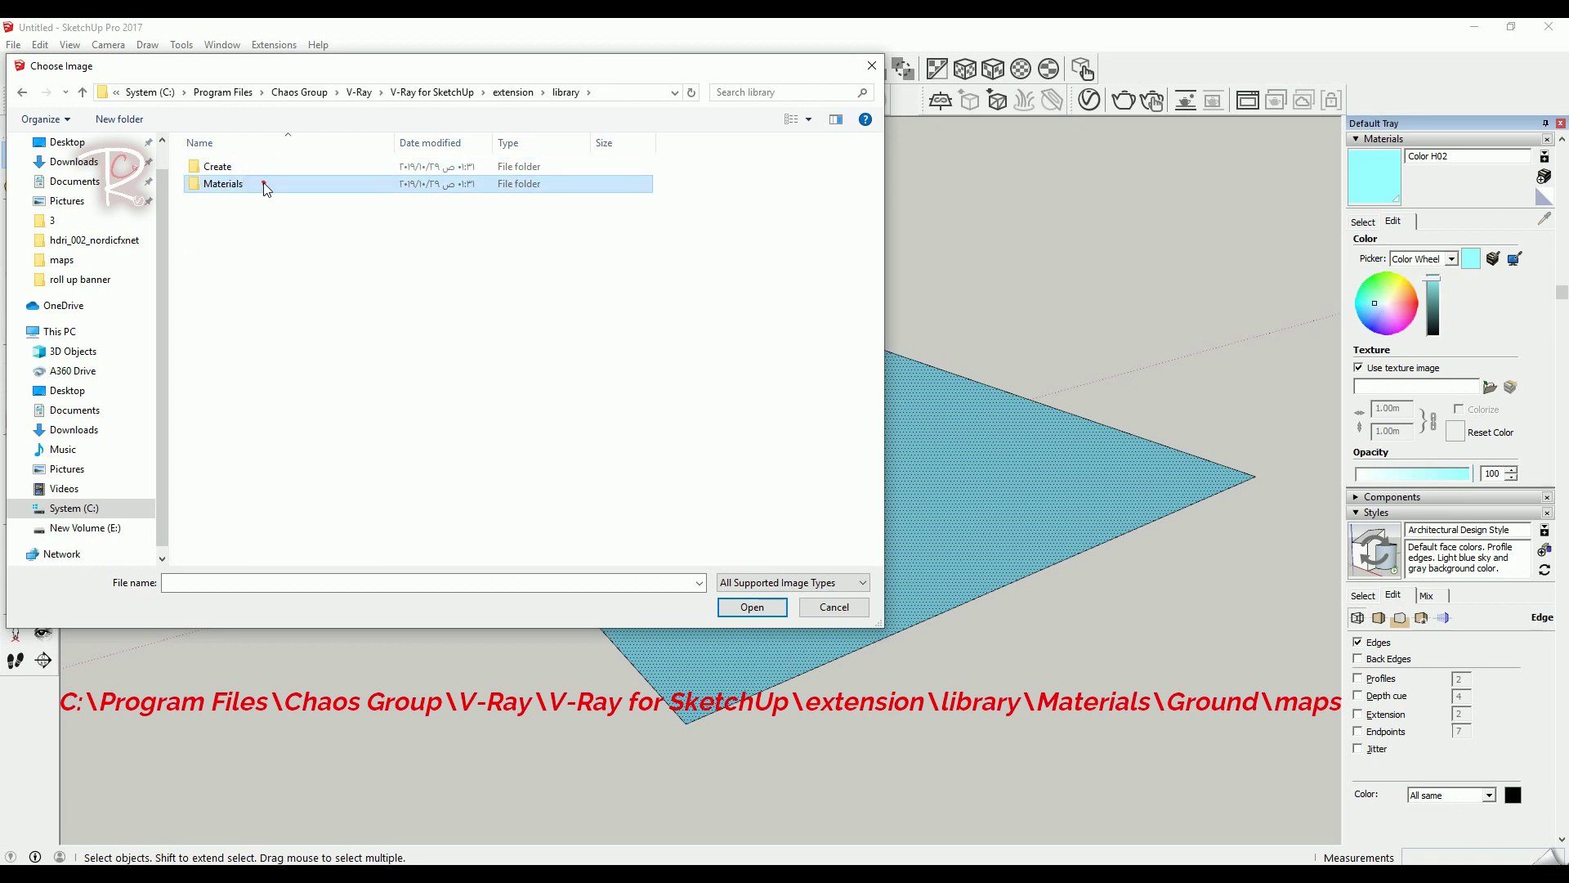
double_click(264, 184)
scroll(282, 208, "down", 8)
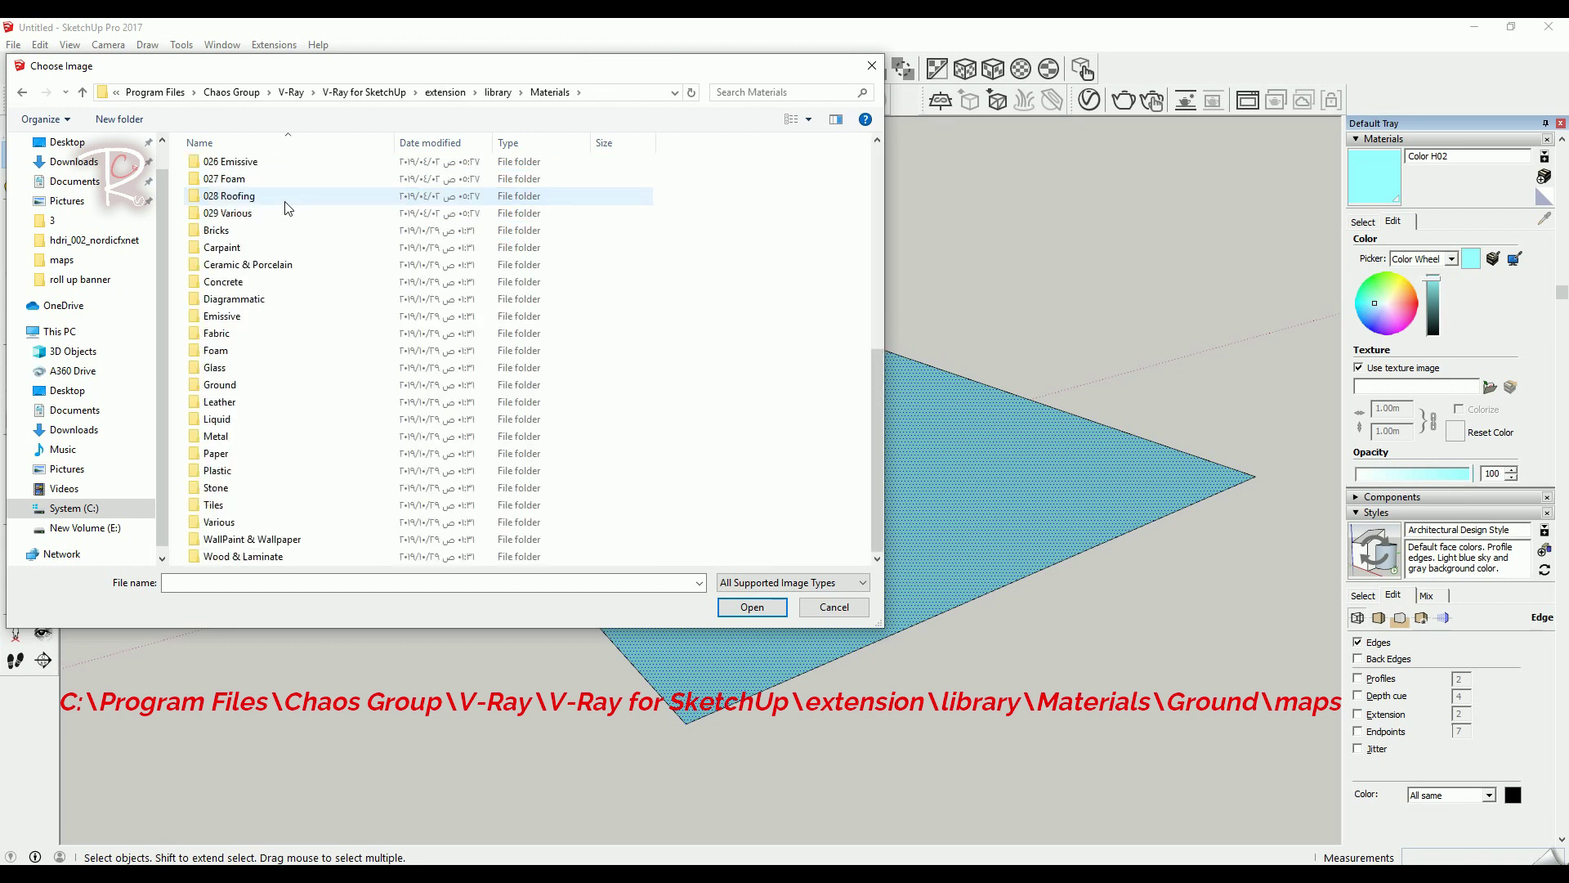
left_click(245, 386)
double_click(281, 384)
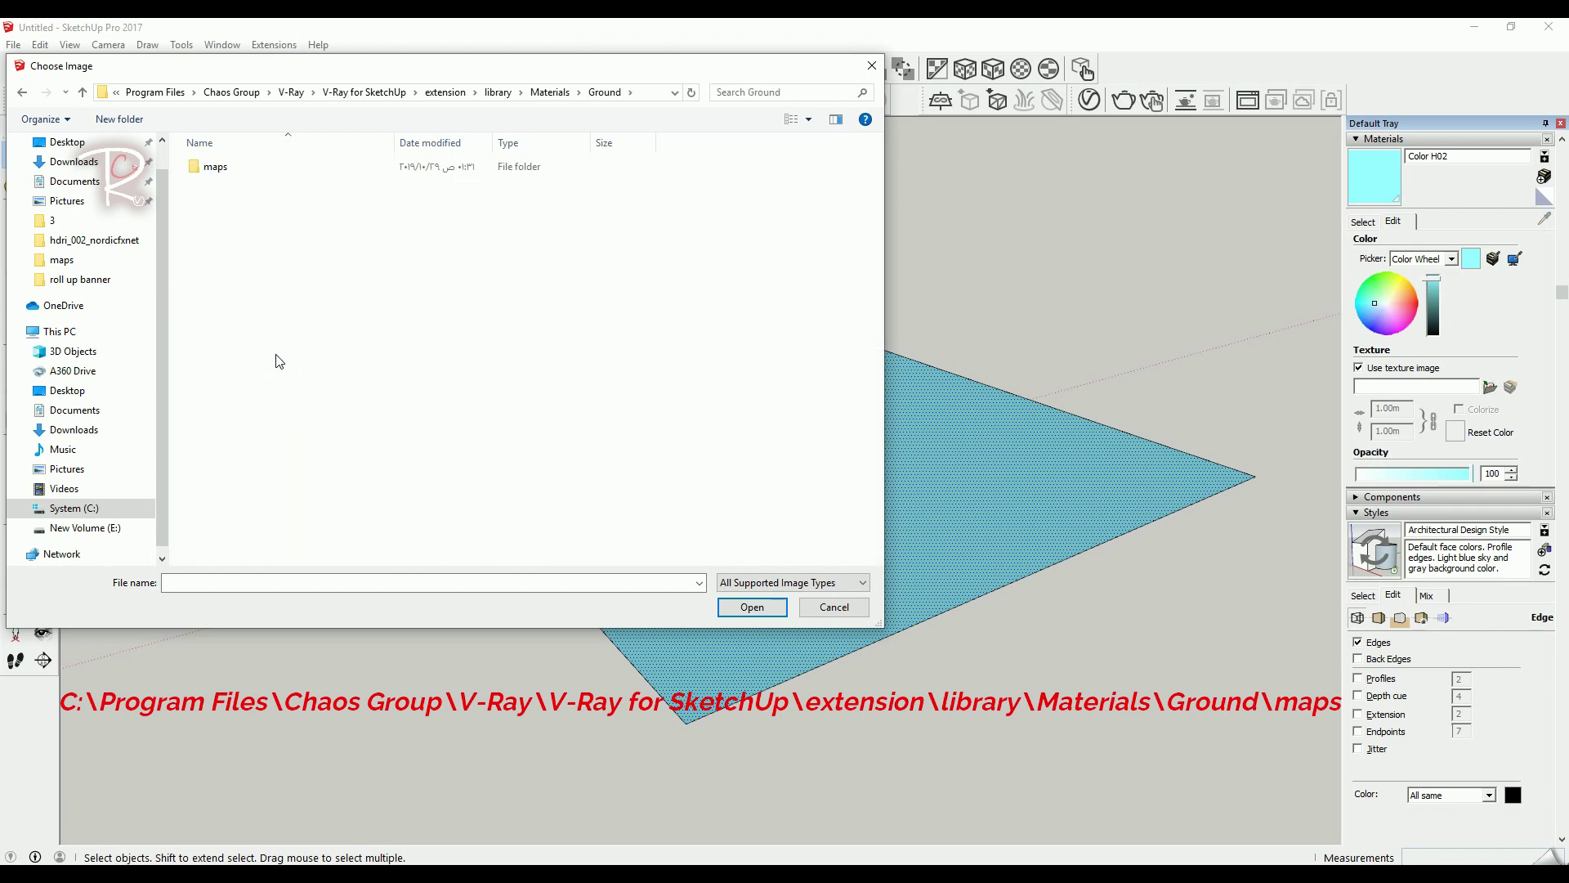
left_click(245, 170)
double_click(247, 169)
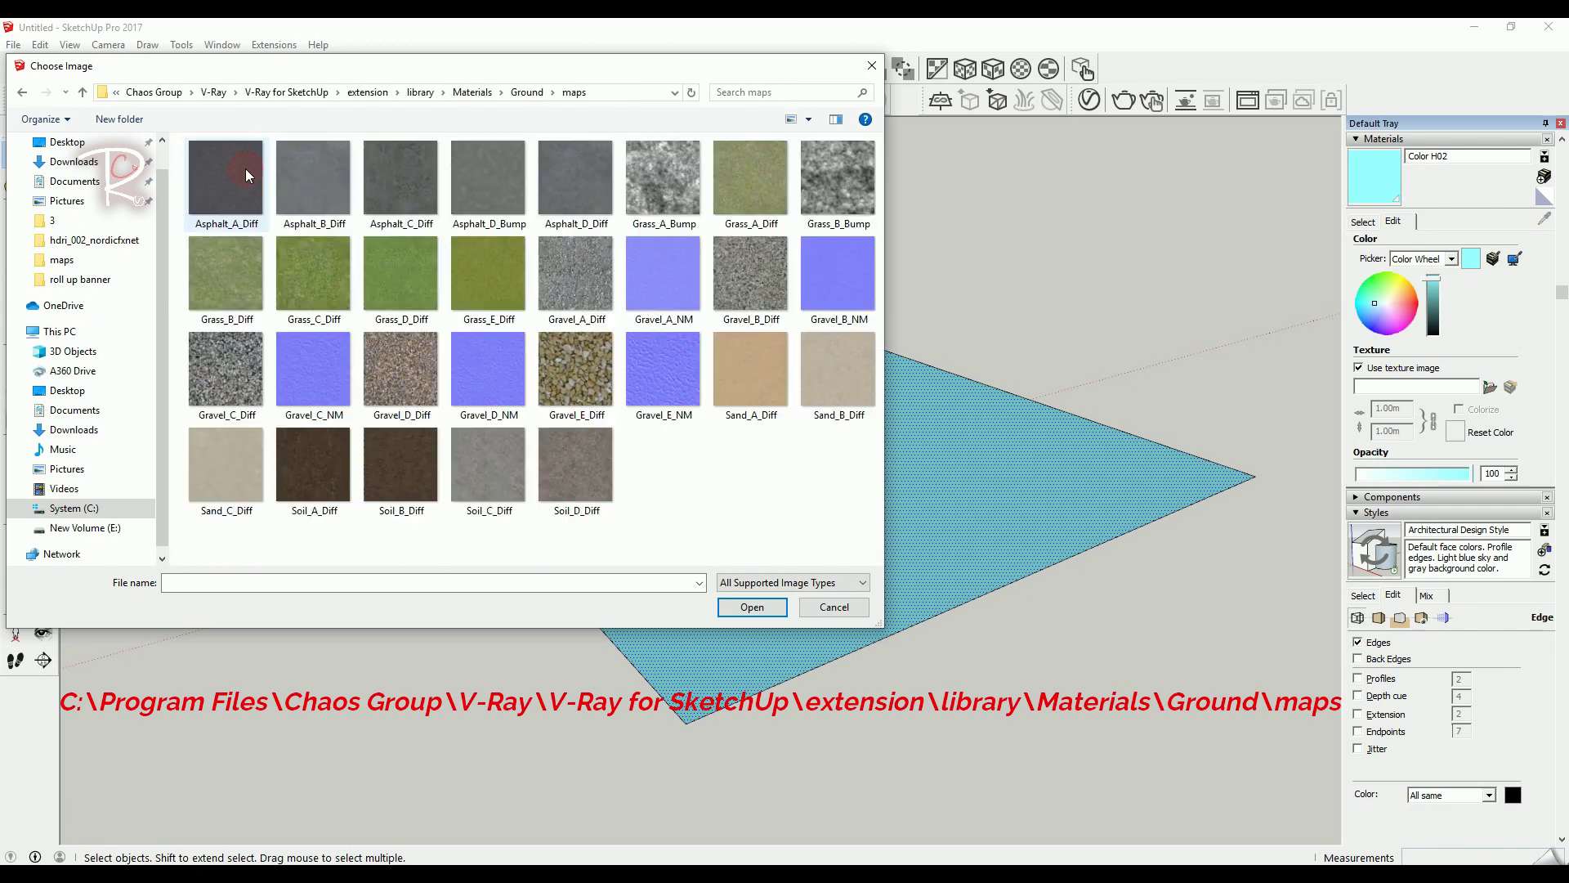
- Compare the grass maps and load Grass_B_Diff as the material's texture
left_click(229, 282)
left_click(288, 265)
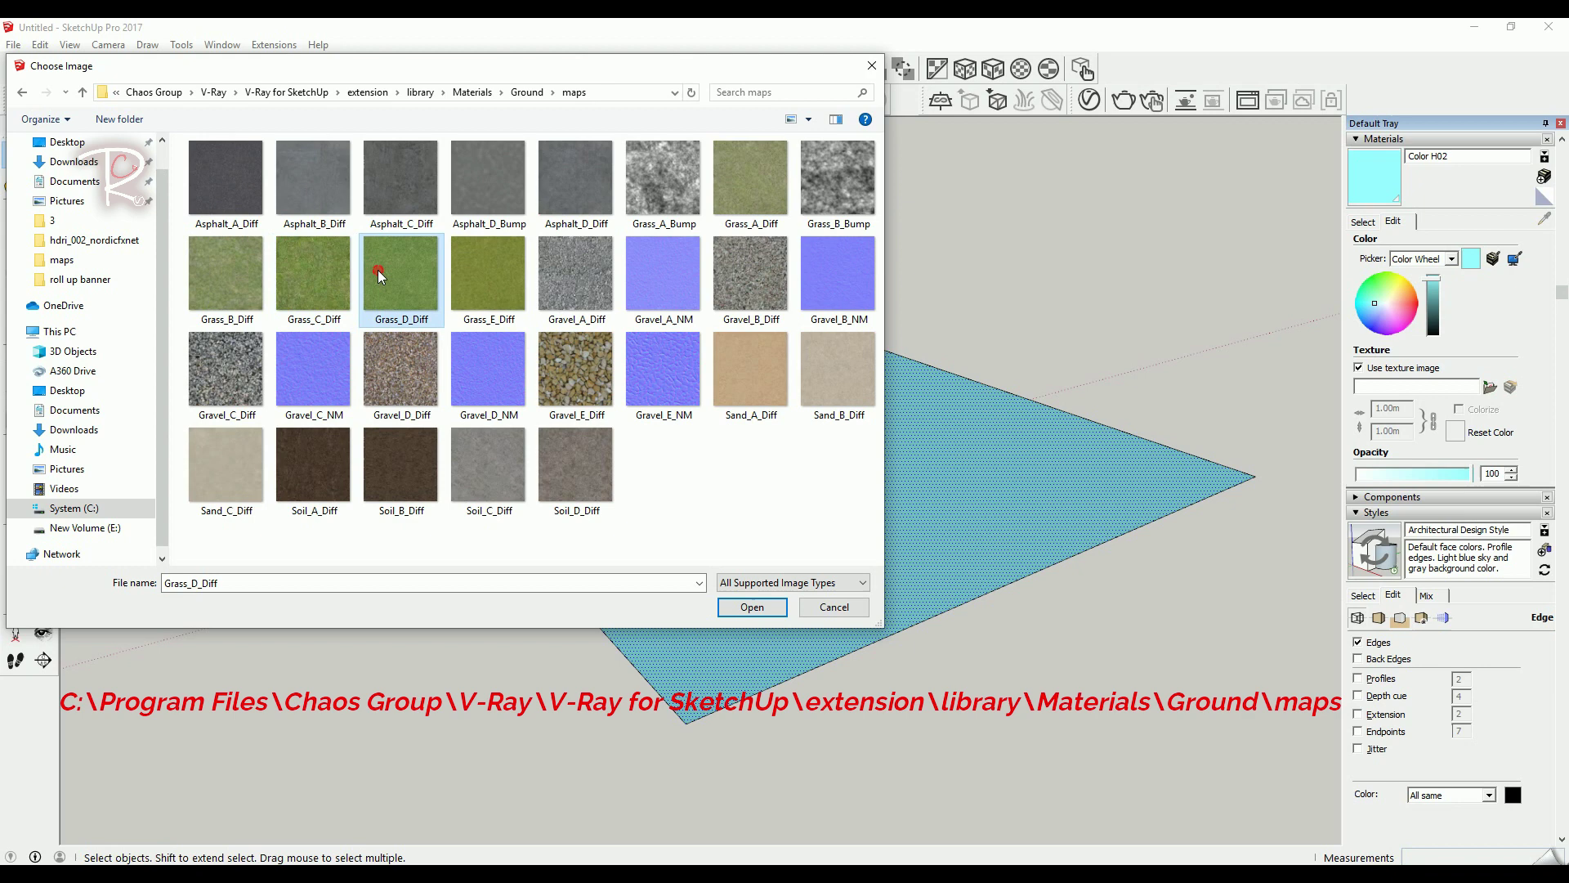
left_click(480, 270)
left_click(742, 183)
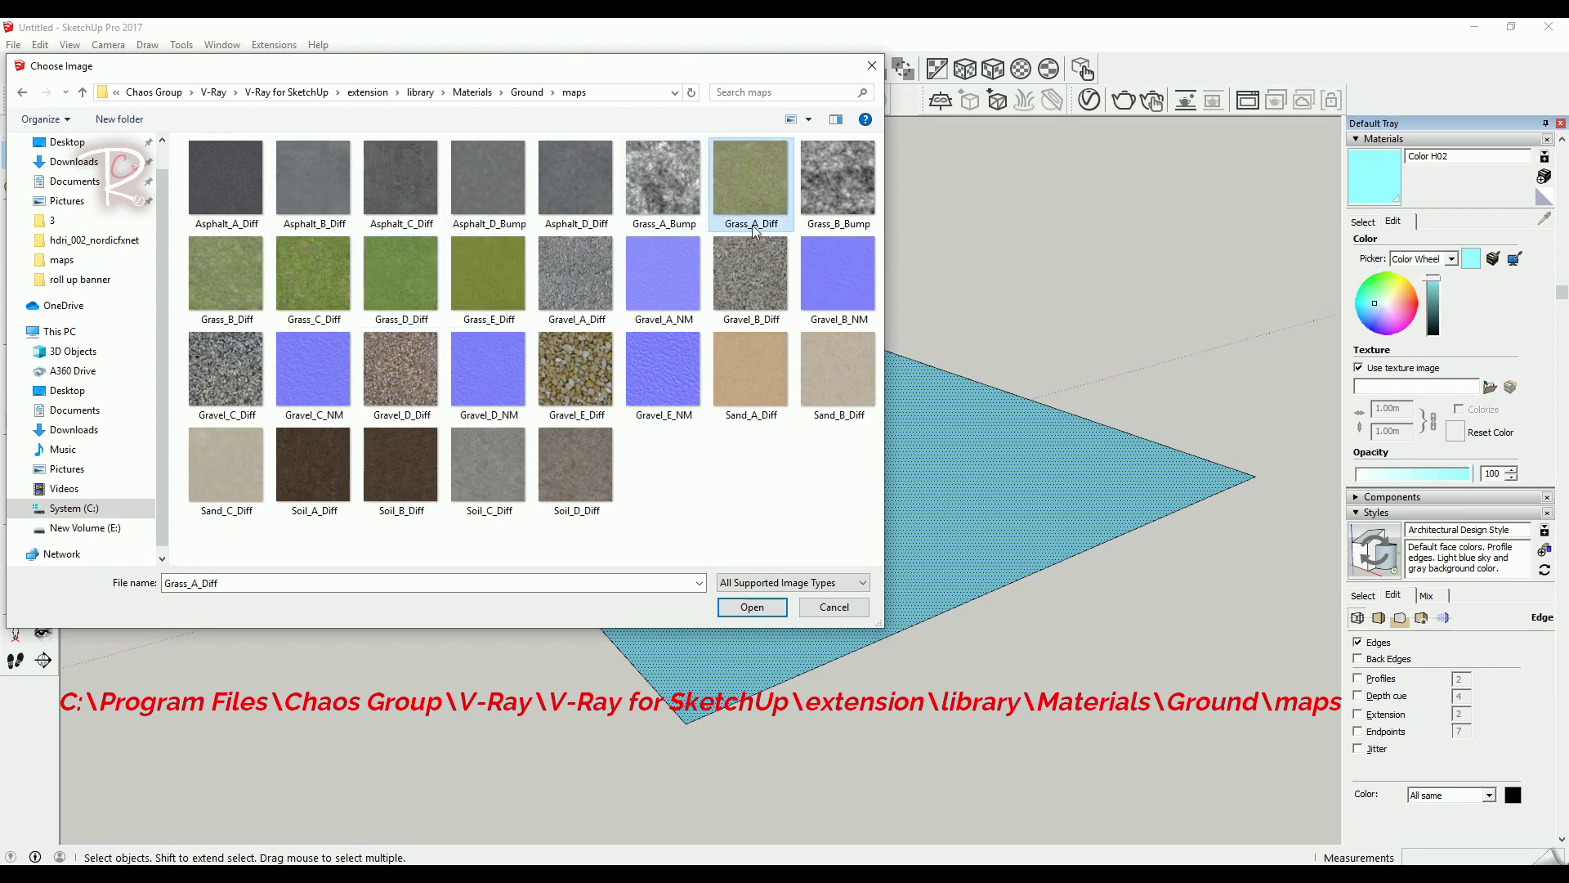
left_click(660, 186)
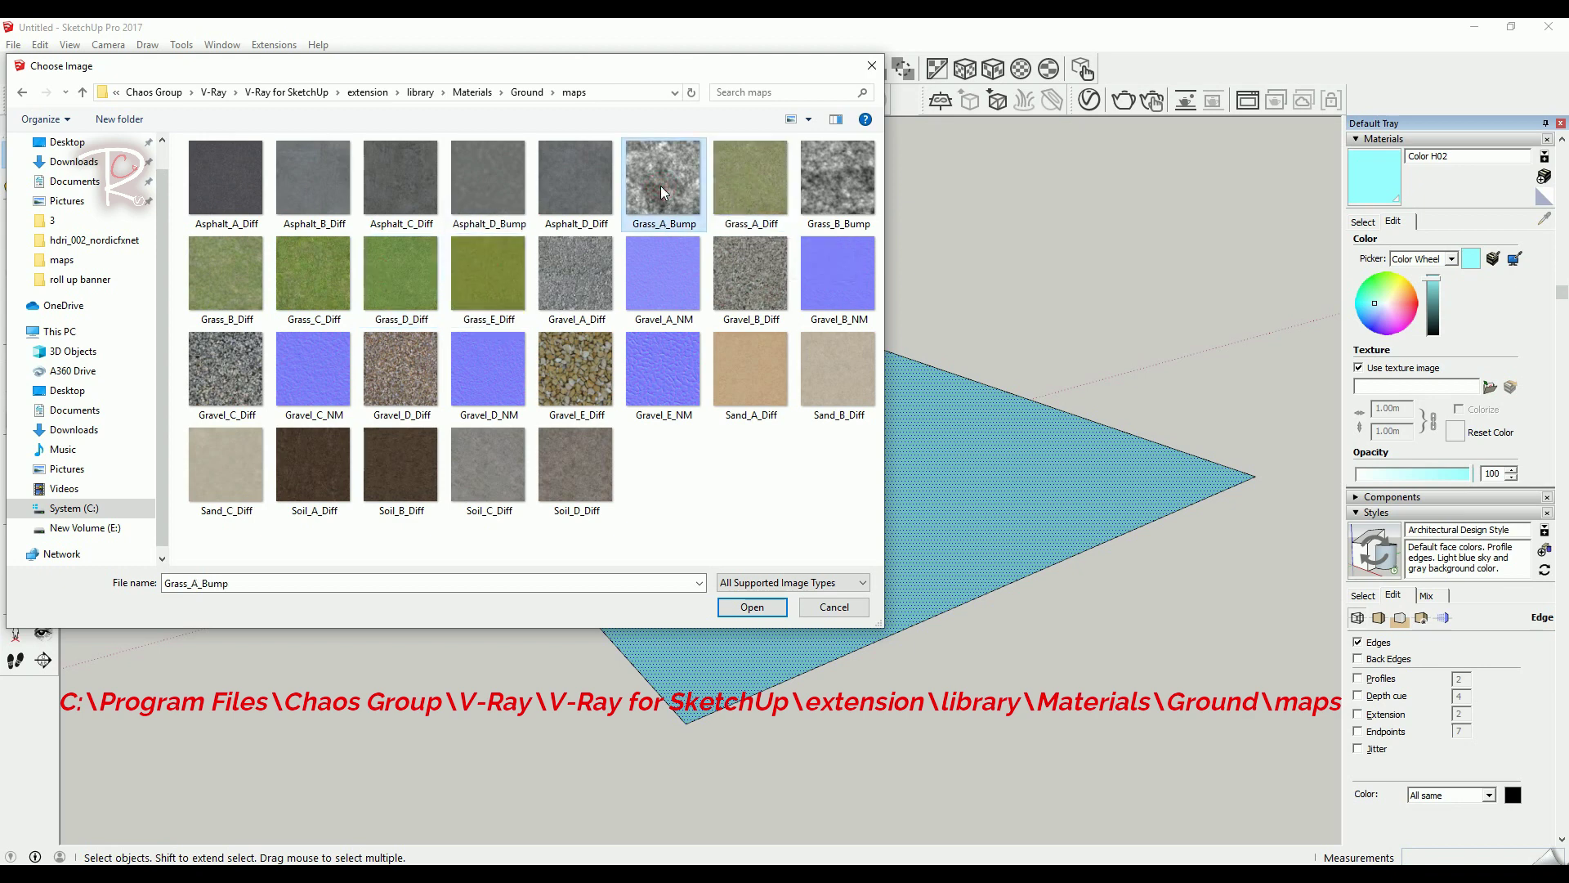
left_click(742, 195)
left_click(245, 287)
left_click(854, 168)
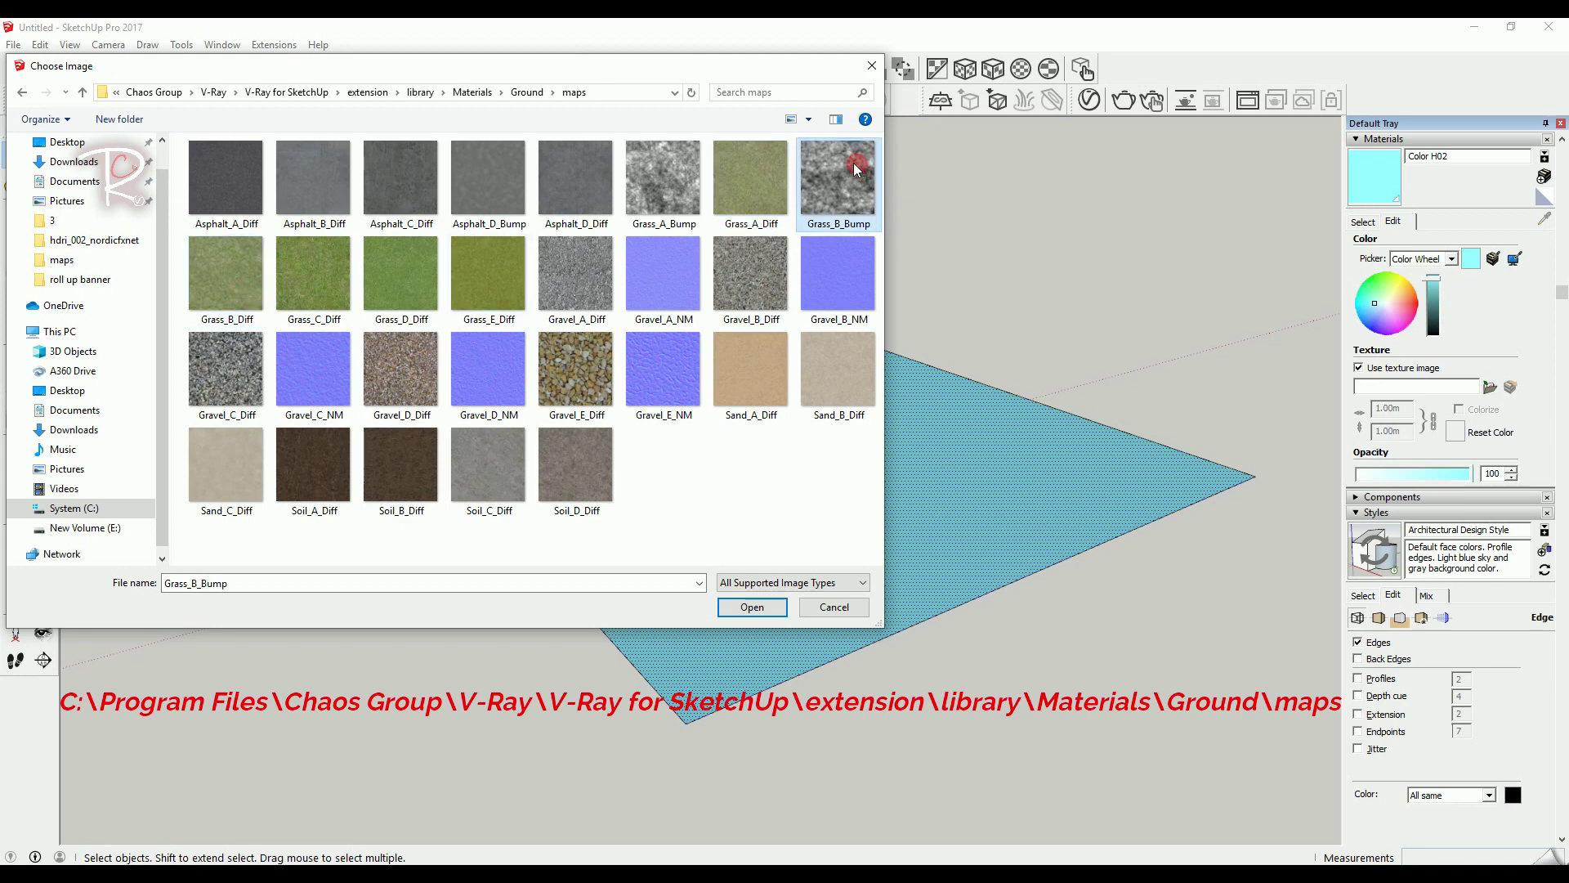
left_click(224, 290)
left_click(846, 147)
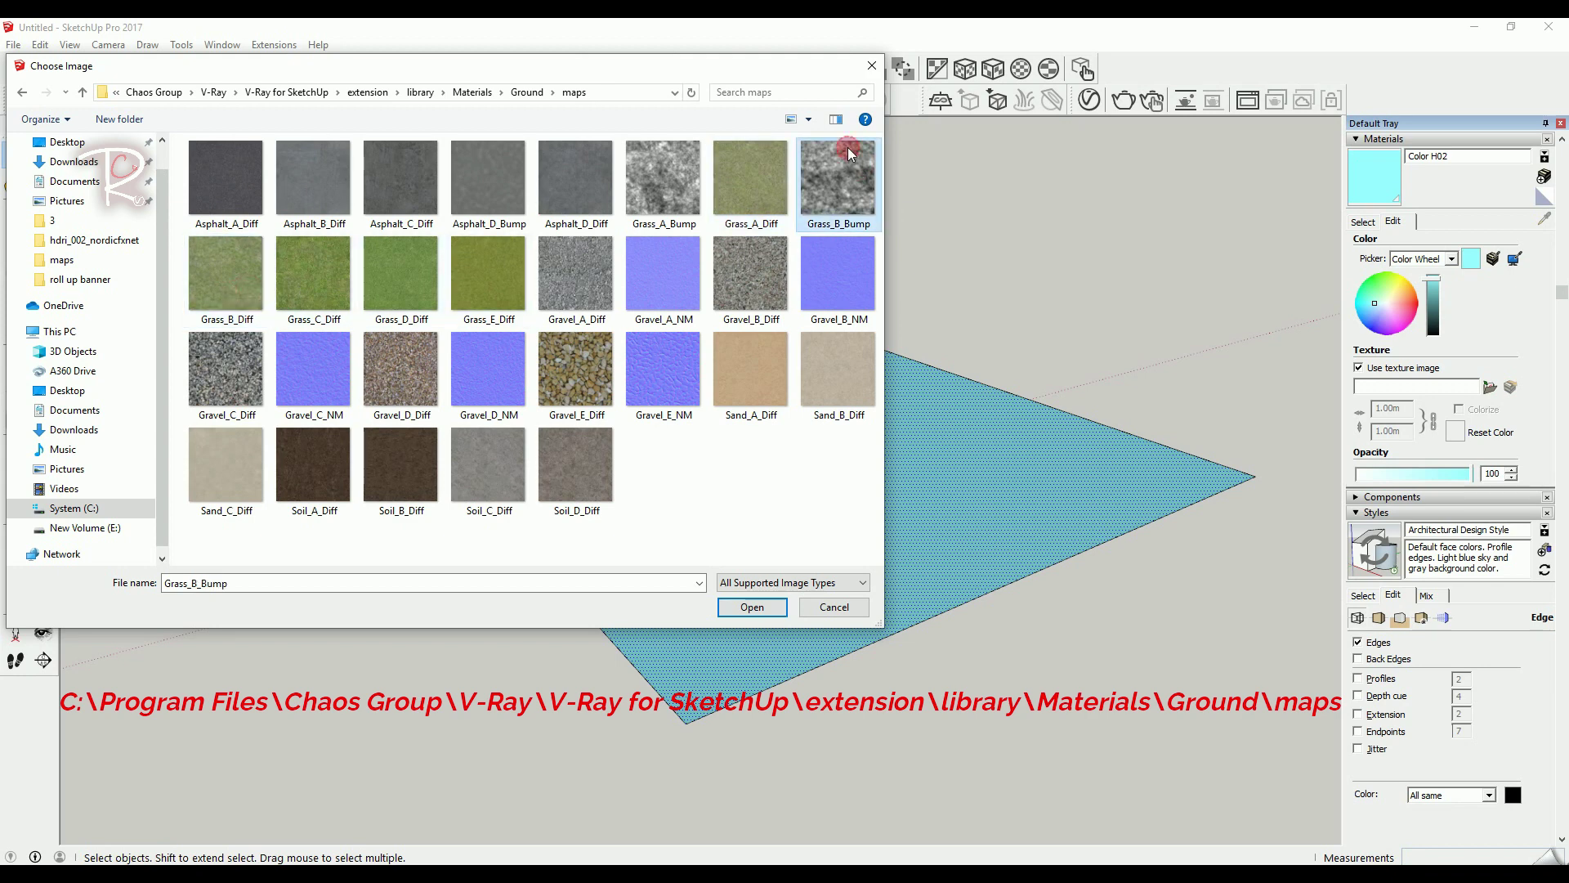
left_click(240, 281)
double_click(229, 263)
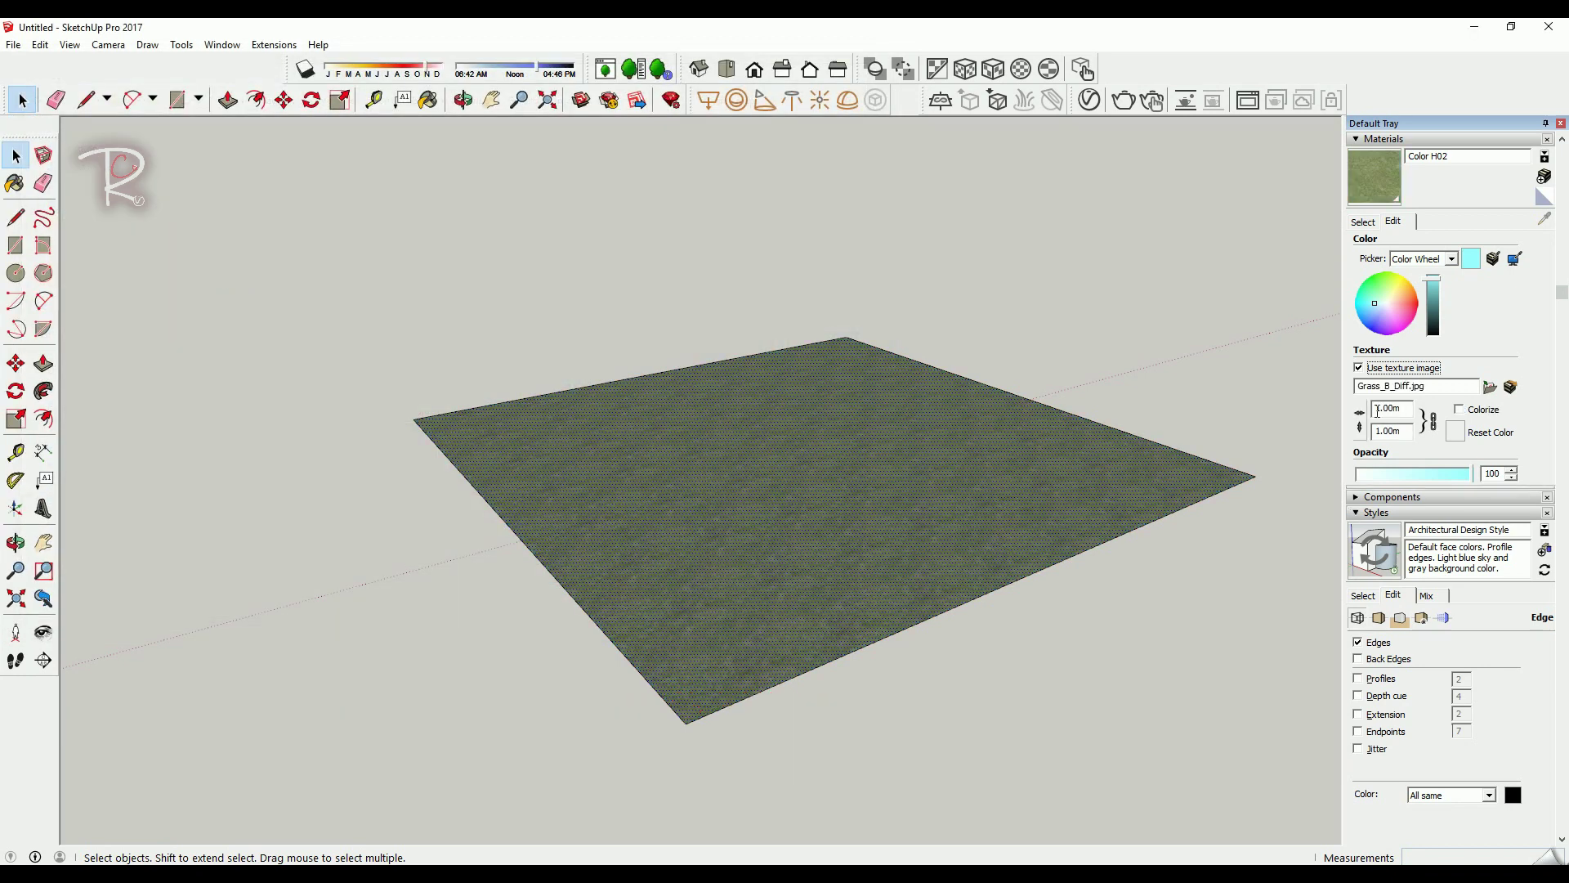
- Turn on bump mapping for Color H02 in the V-Ray Asset Editor
double_click(1402, 408)
double_click(1400, 432)
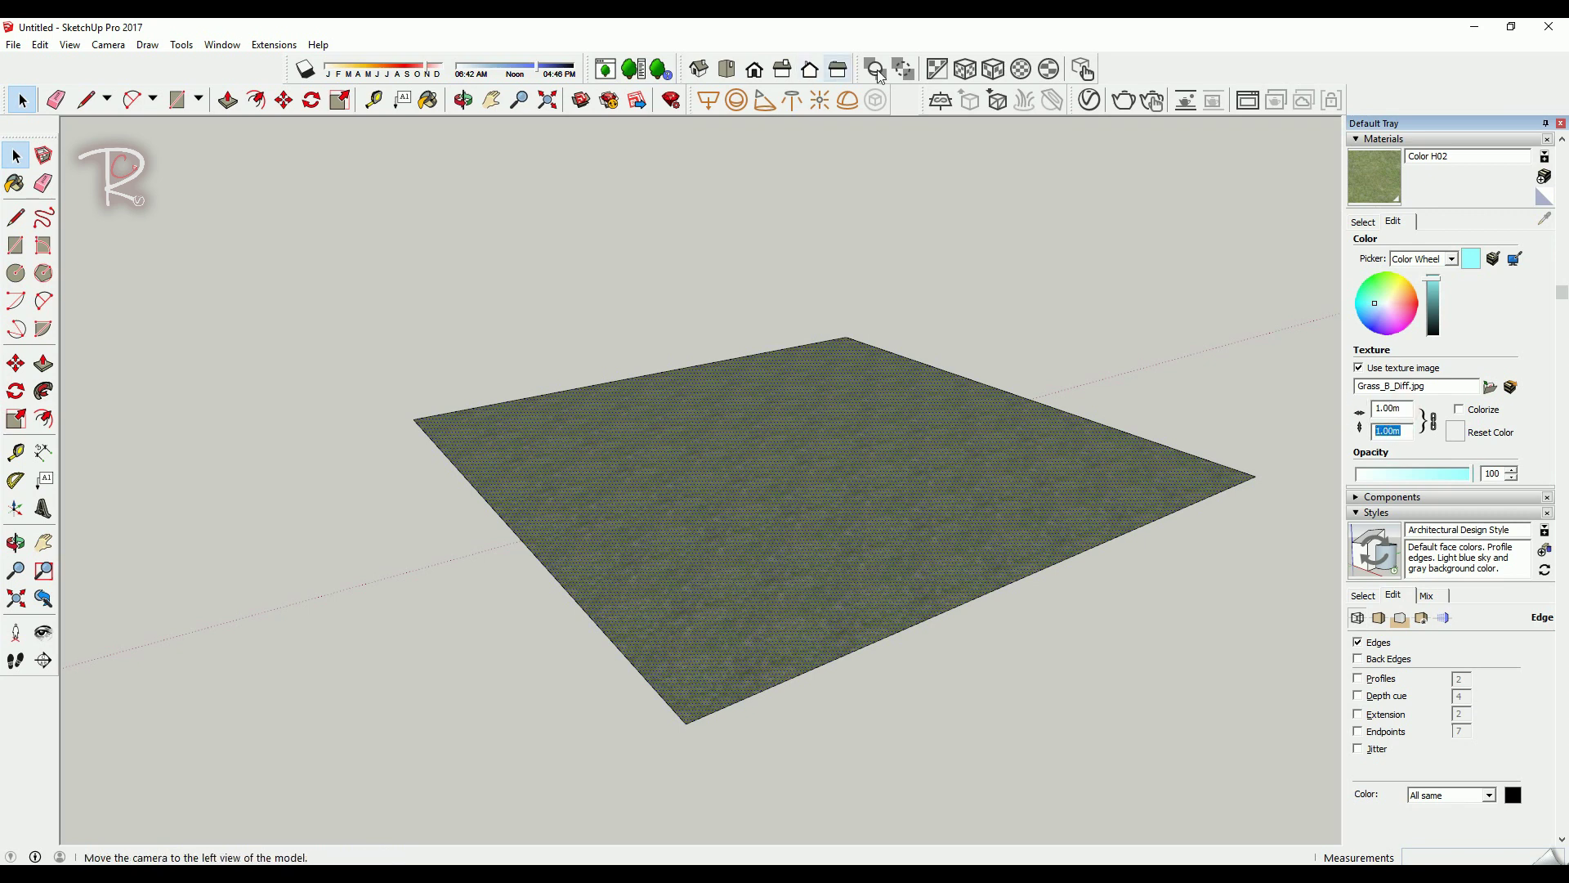
left_click(1089, 101)
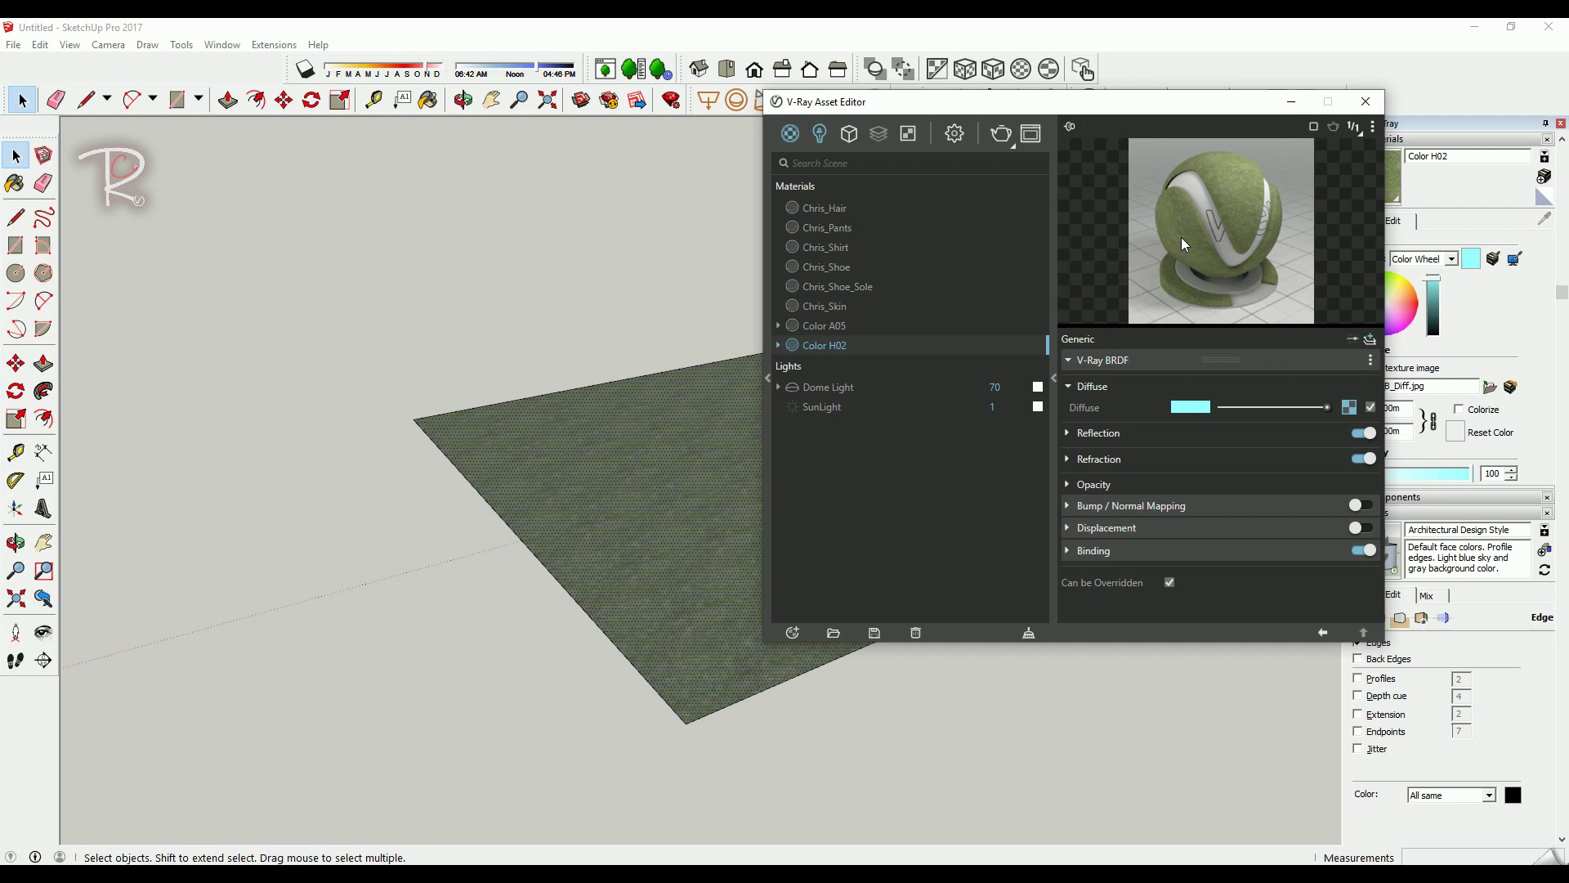
left_click(1118, 509)
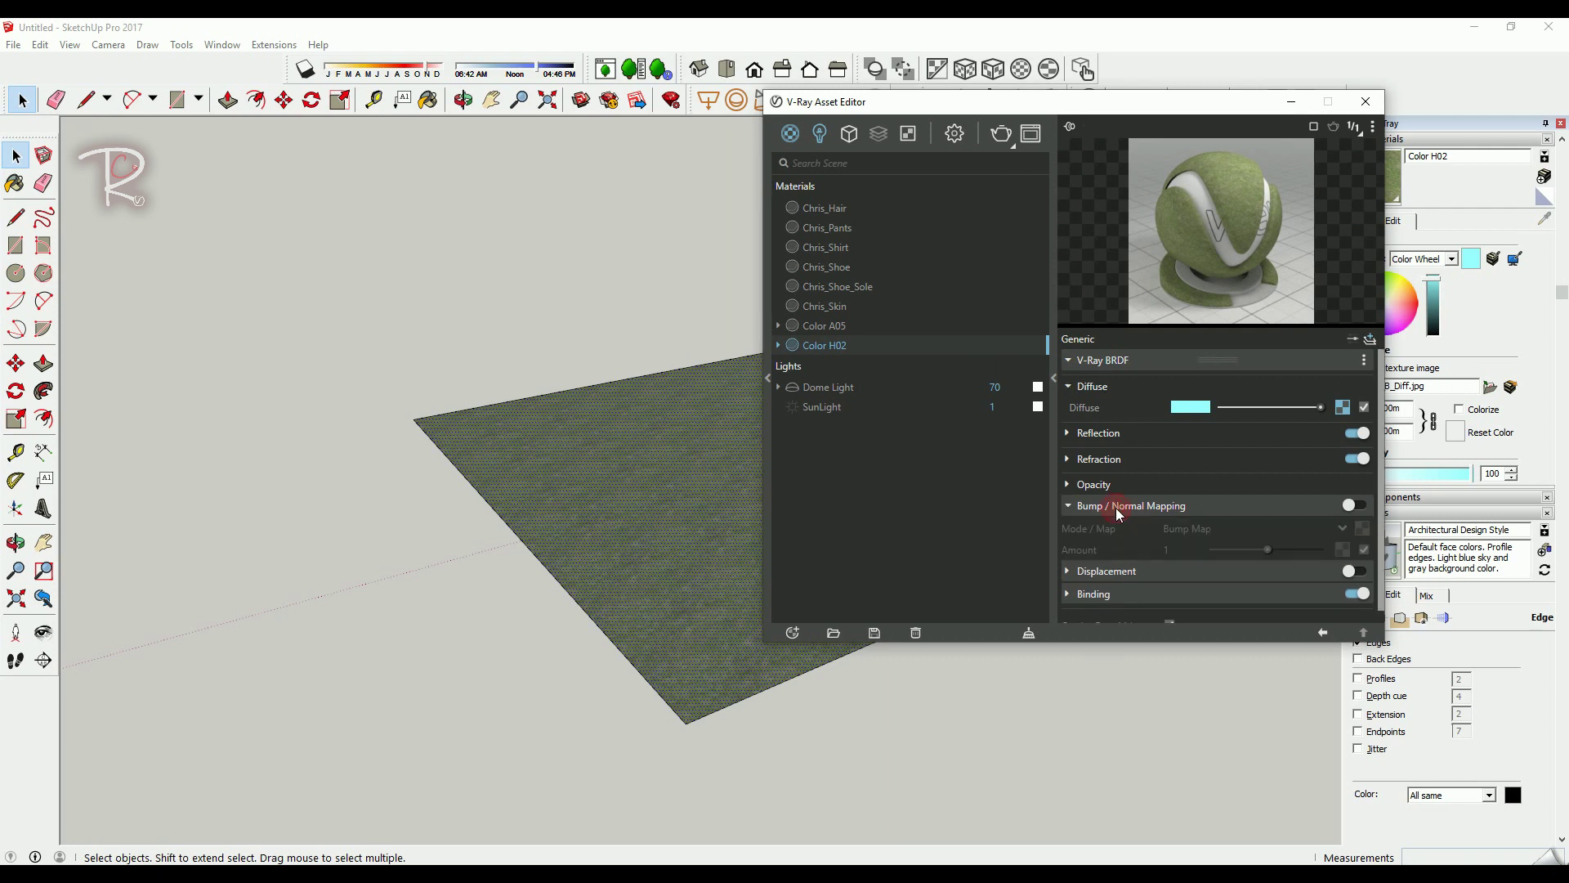
left_click(1357, 506)
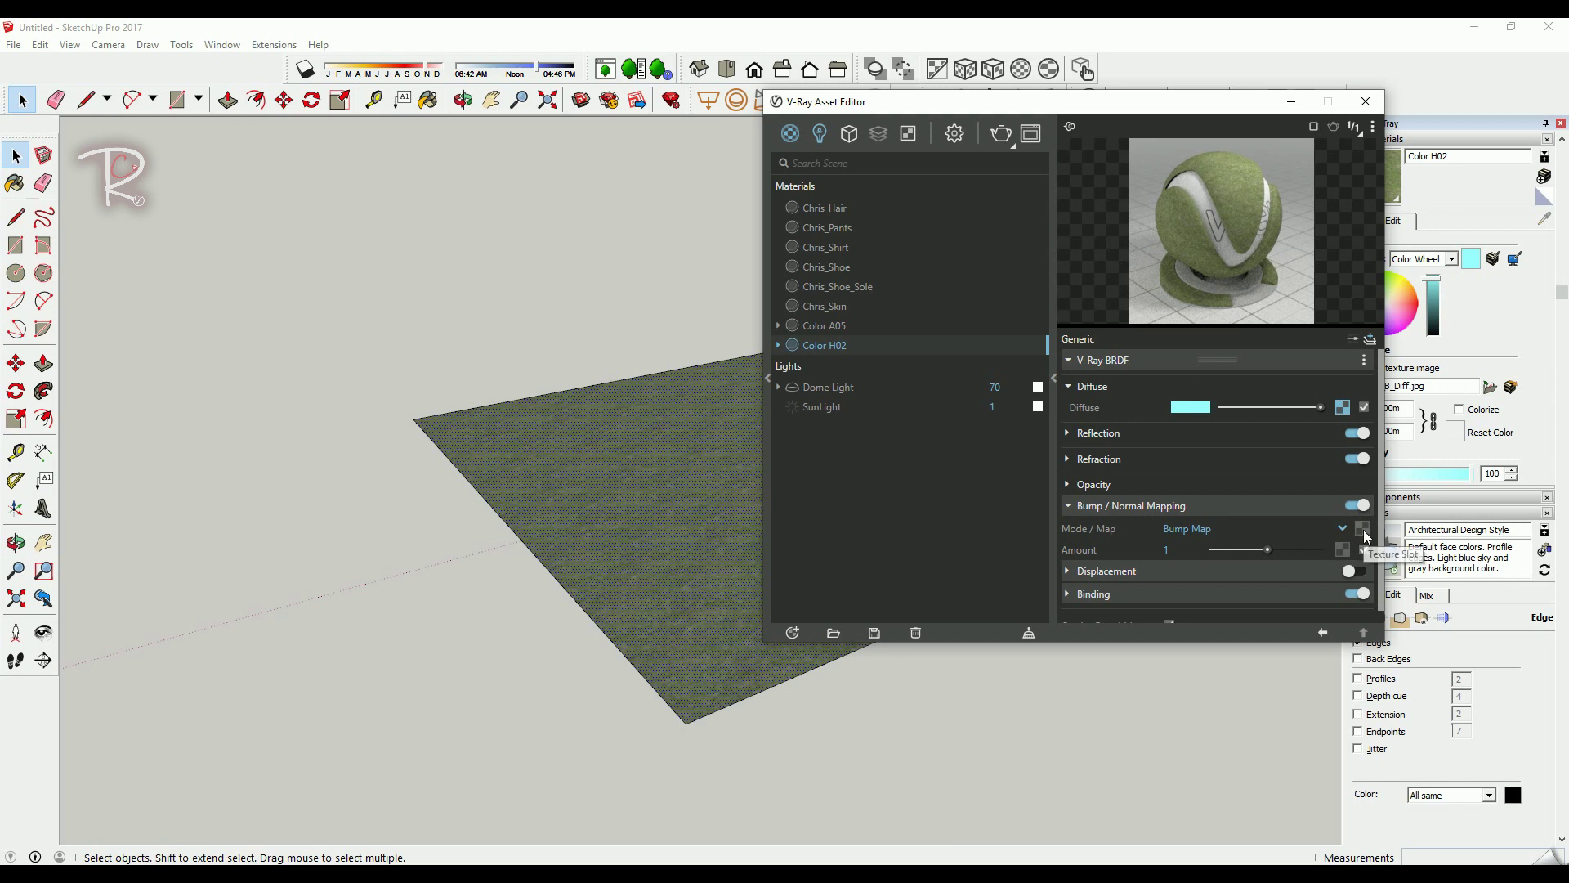
- Set the bump map to a bitmap using the Grass_B_Bump image
left_click(1361, 528)
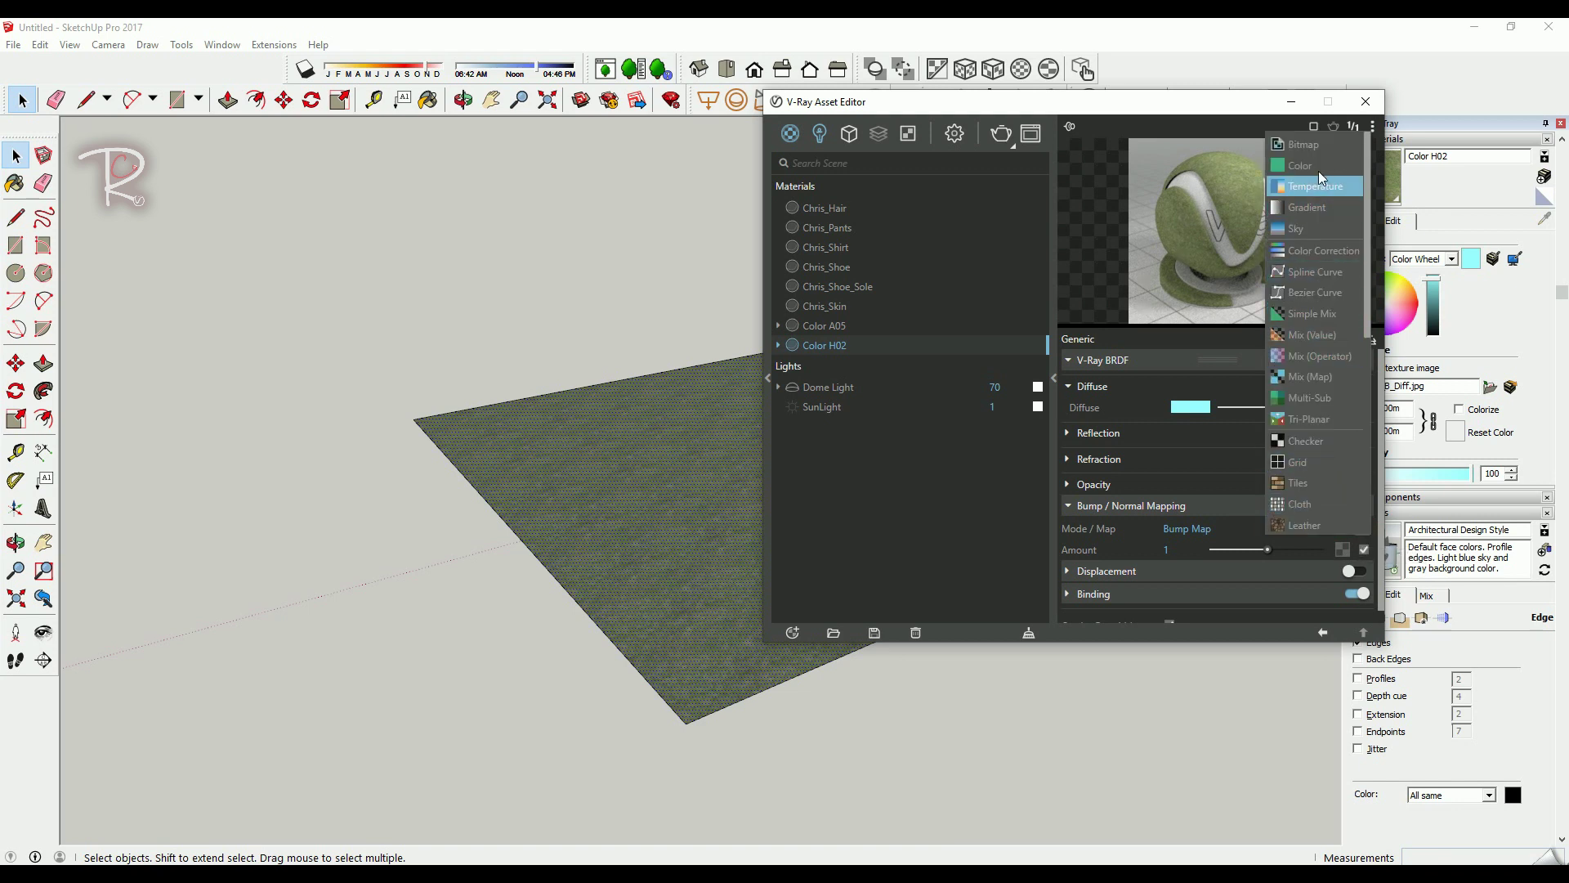
left_click(1306, 145)
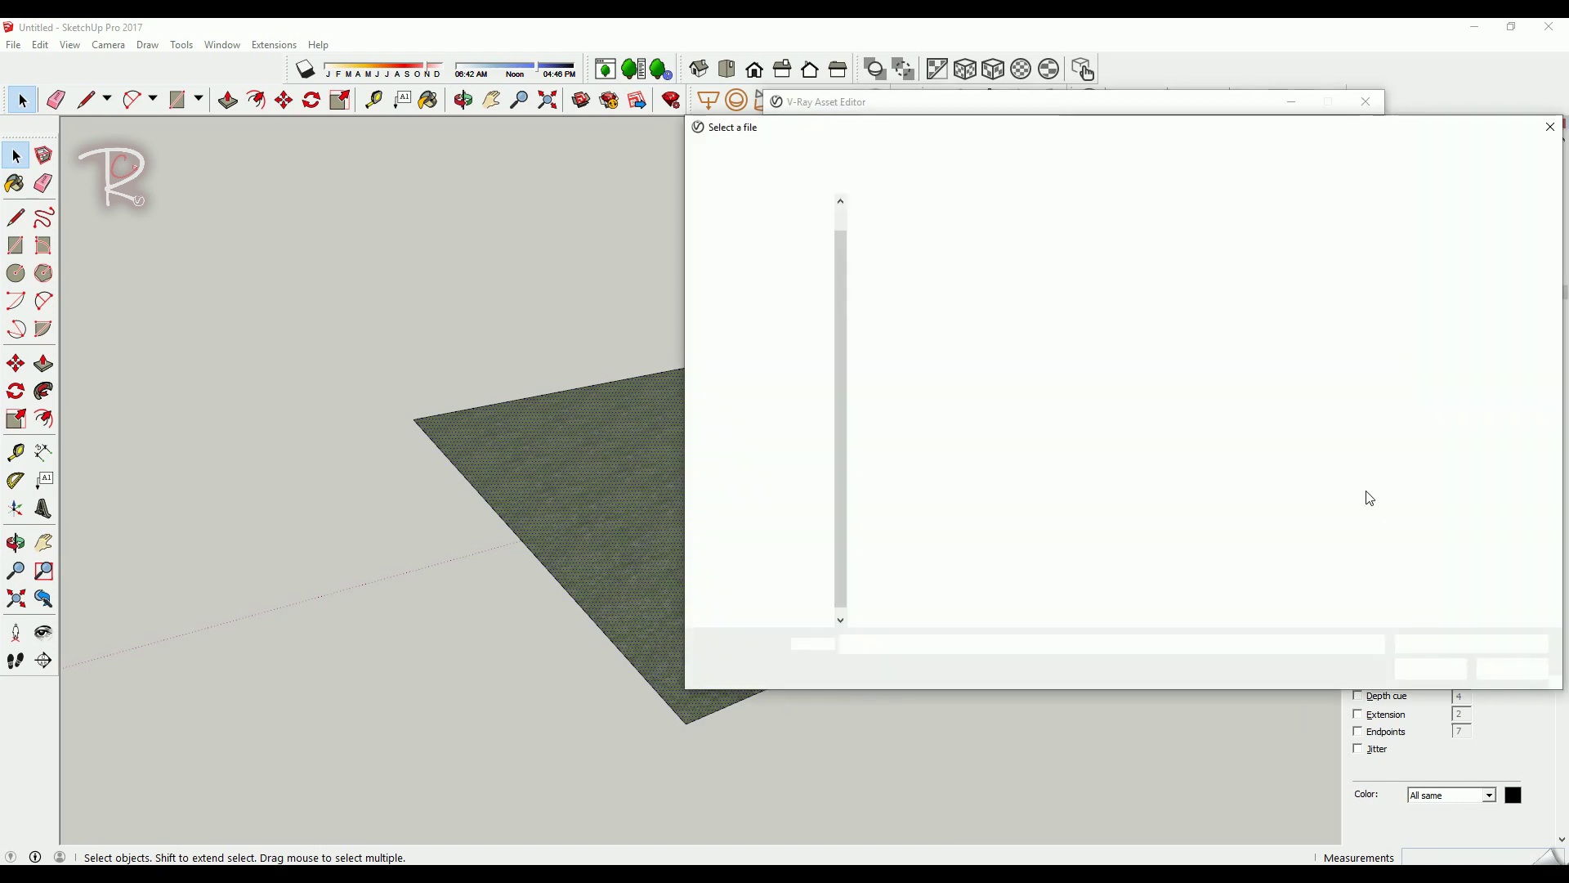
left_click(904, 365)
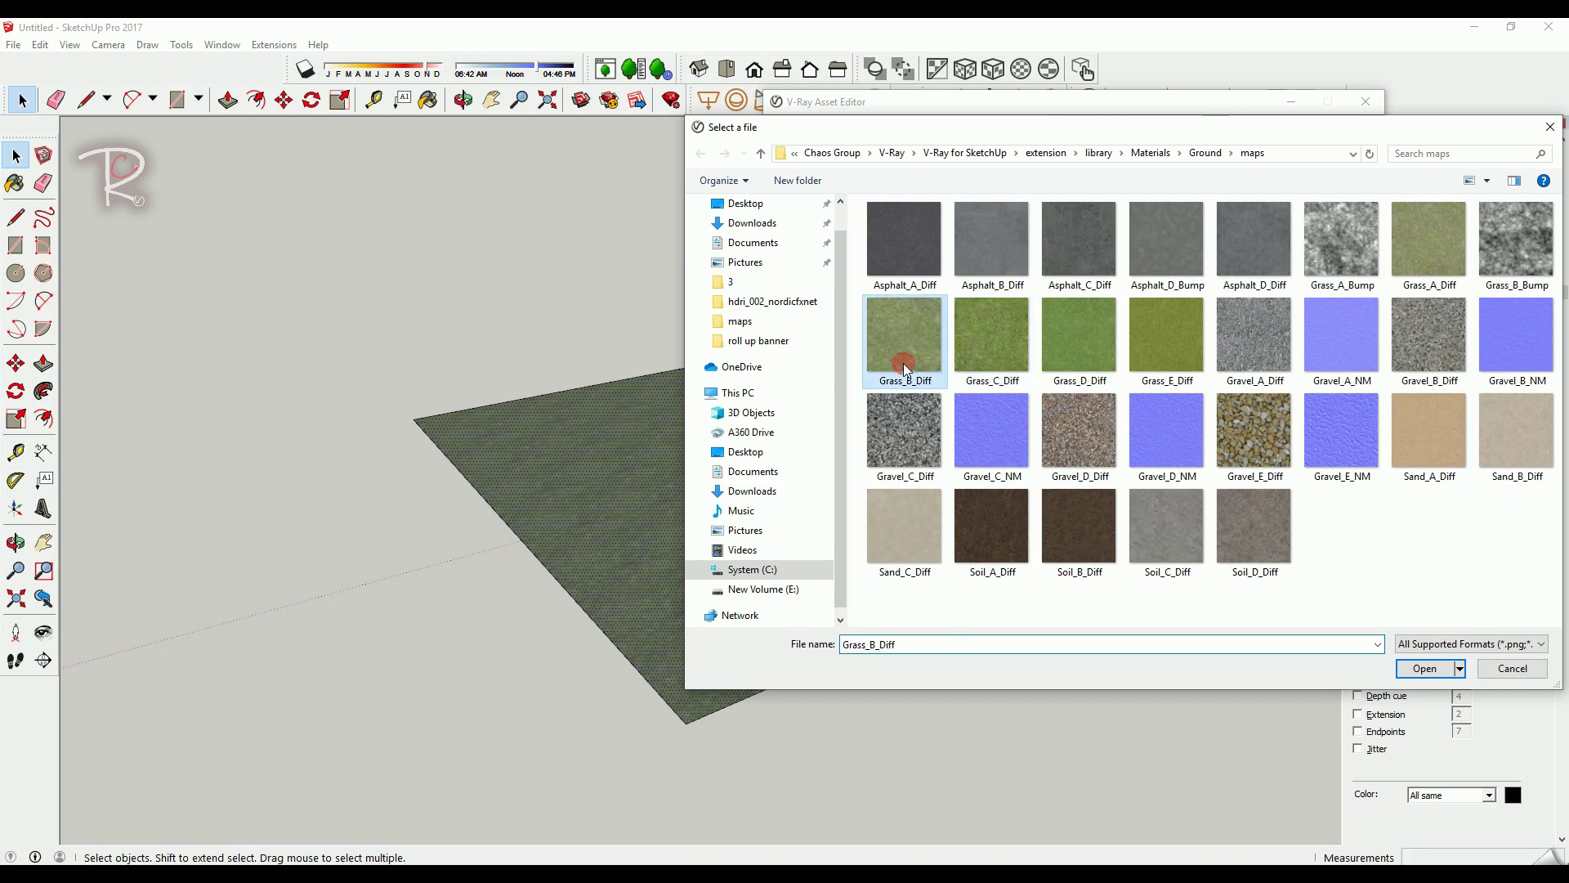
left_click(1526, 251)
double_click(1530, 256)
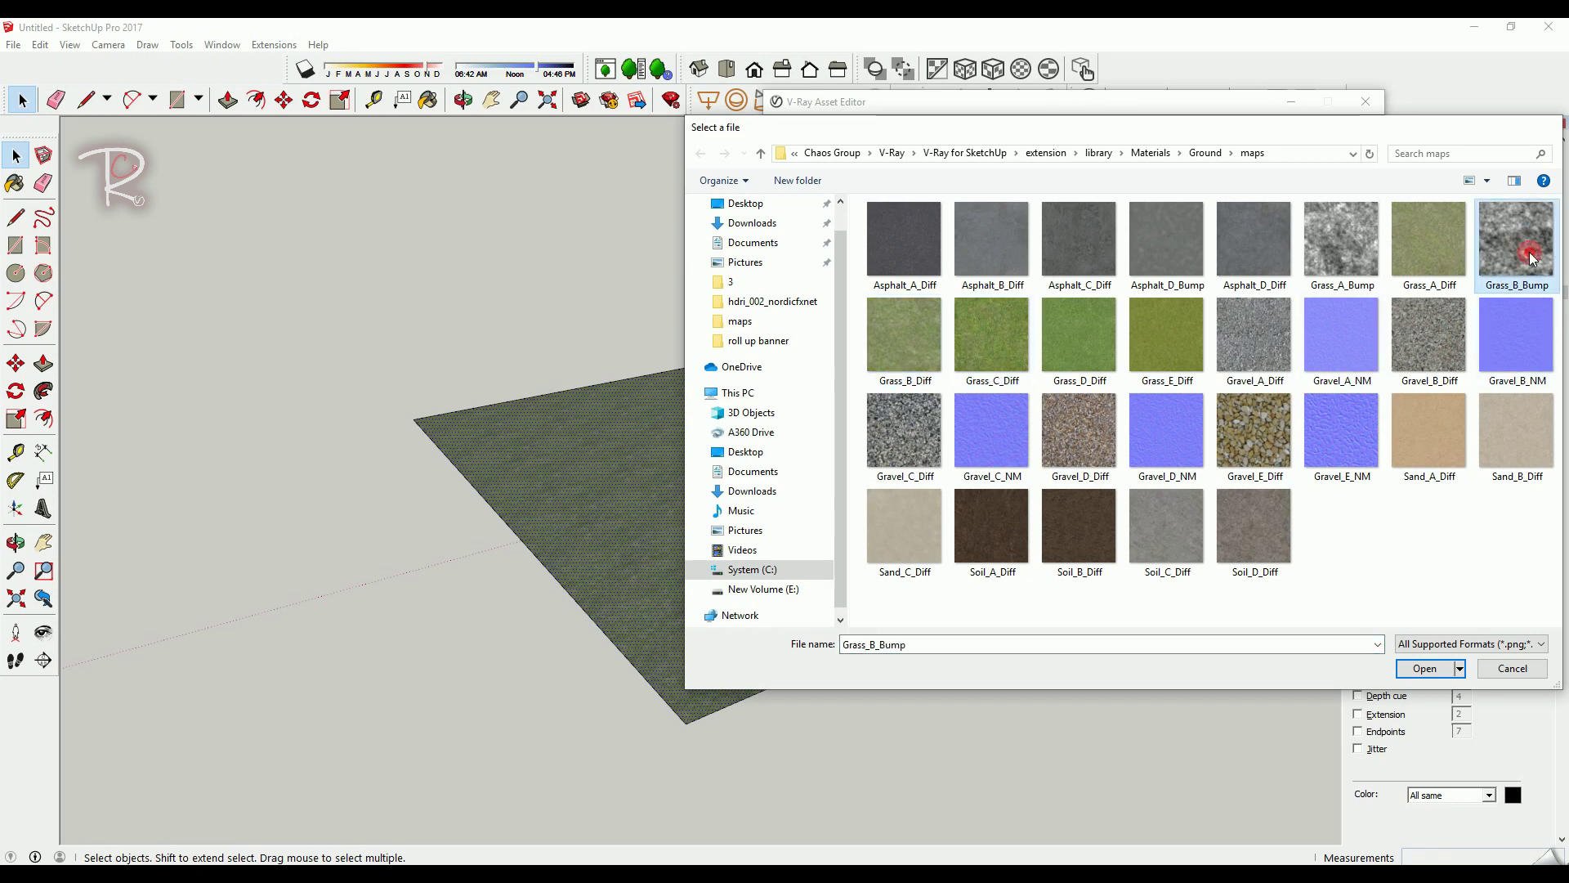
left_click(1323, 634)
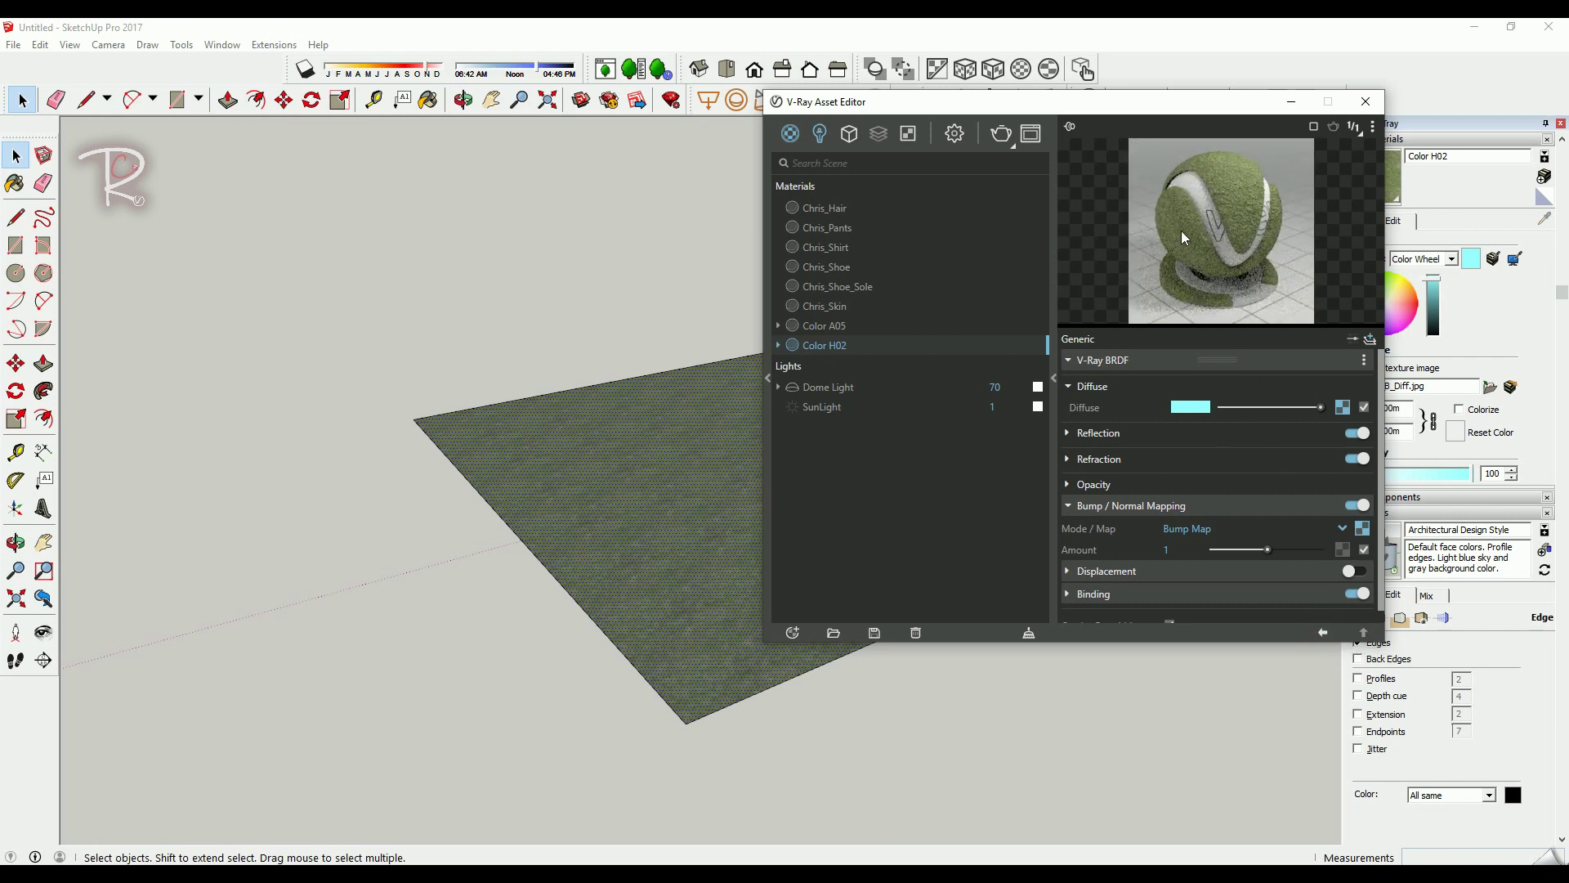
- Select the grass plane with its edges and make it a group
left_click(1290, 107)
middle_click_drag(1016, 332, 1069, 438)
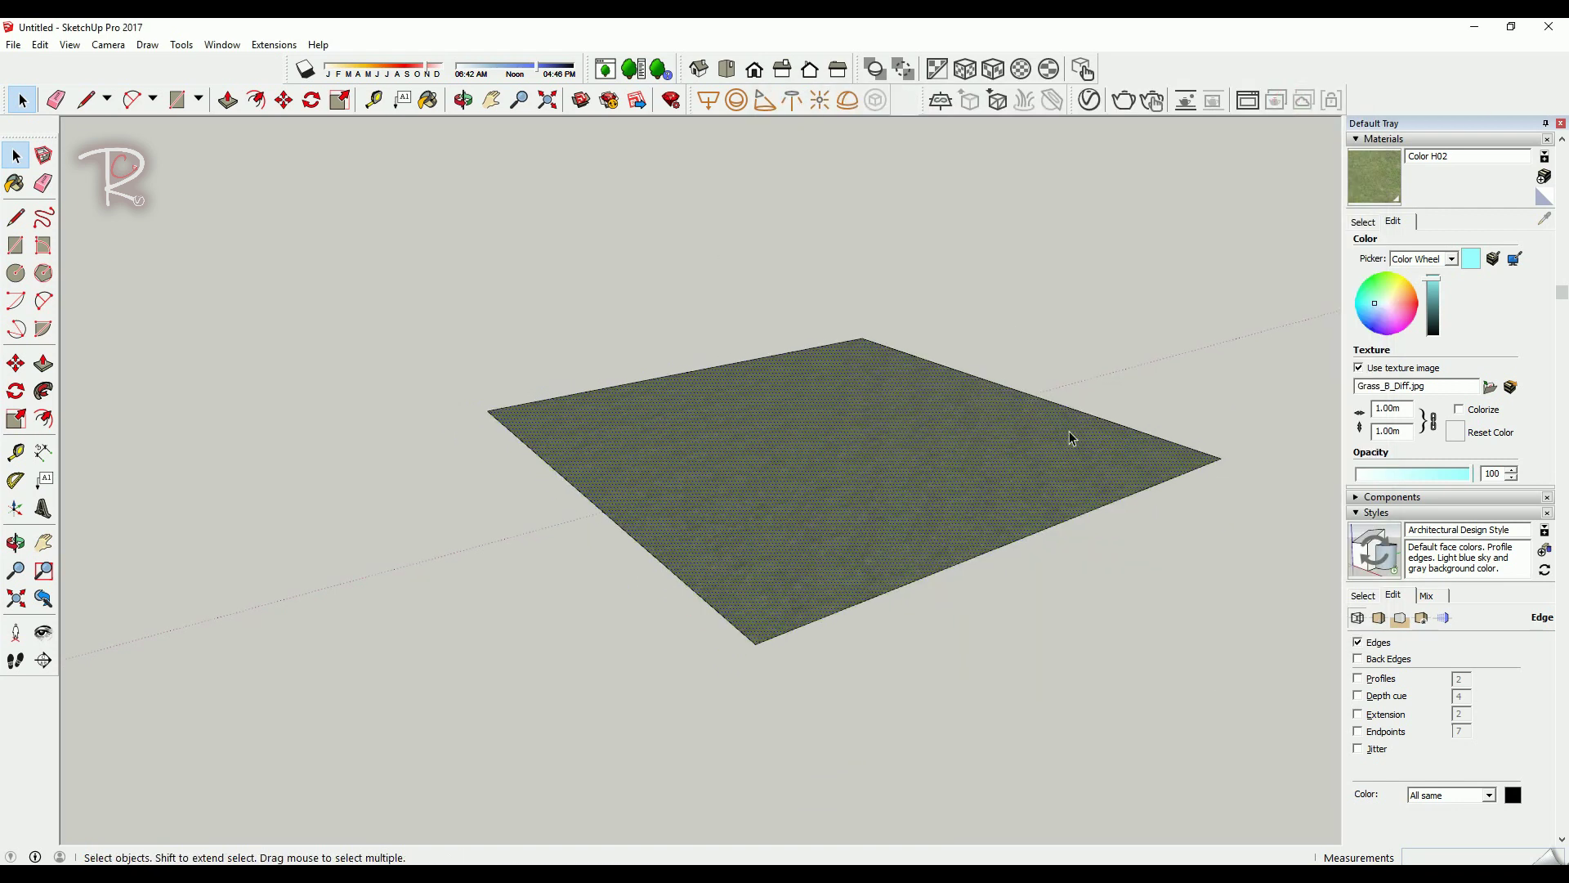
mouse_move(1284, 686)
left_mouse_down()
mouse_move(774, 430)
mouse_move(501, 242)
mouse_move(438, 219)
left_mouse_up()
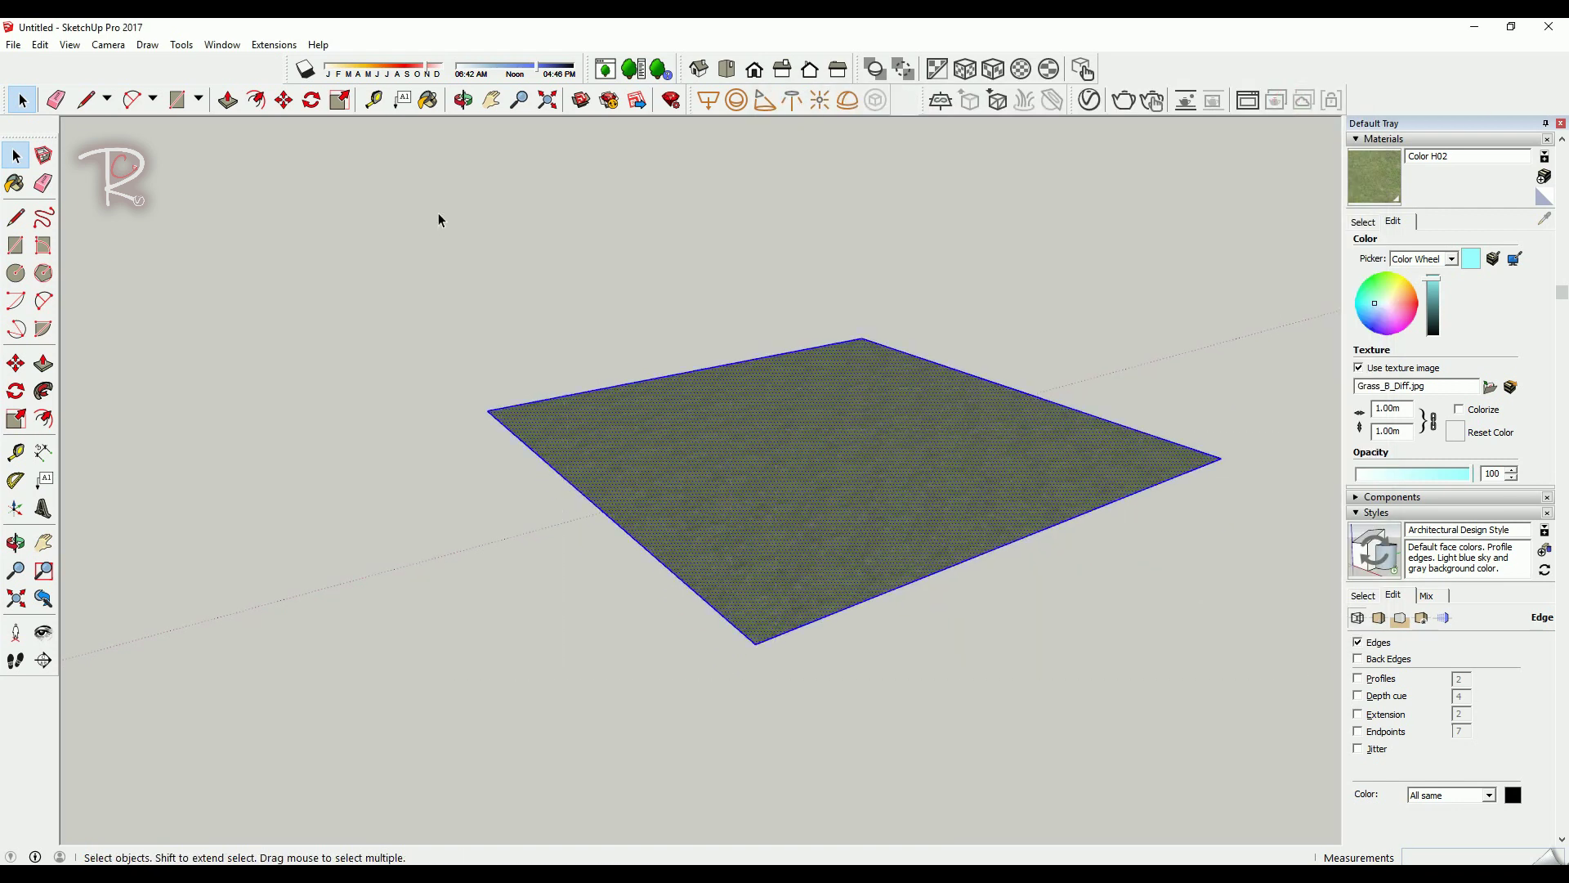
right_click(848, 401)
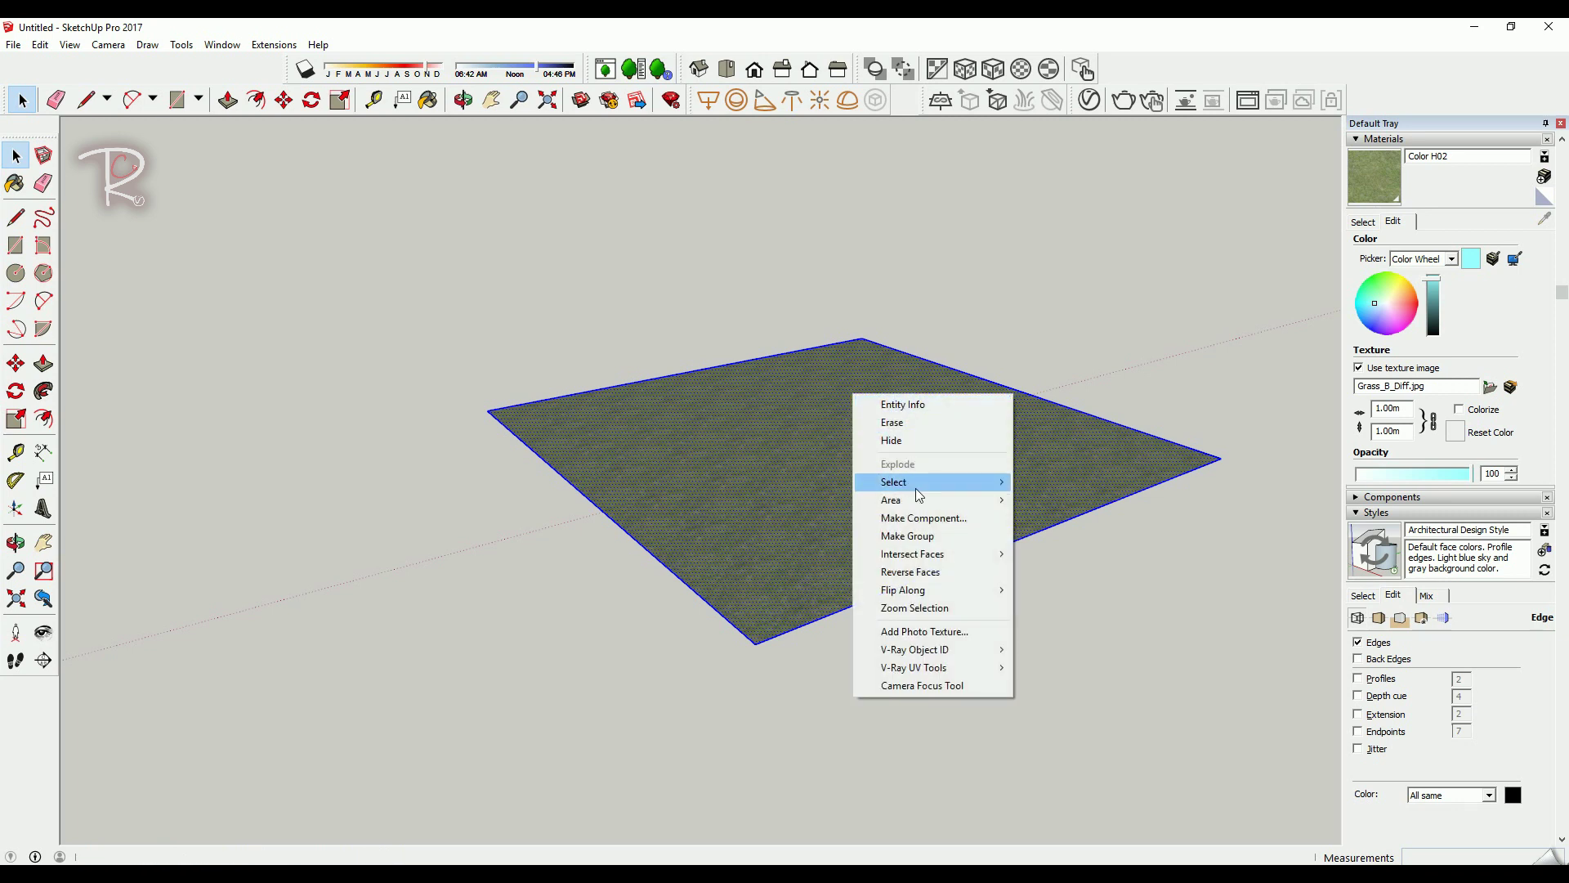
left_click(934, 537)
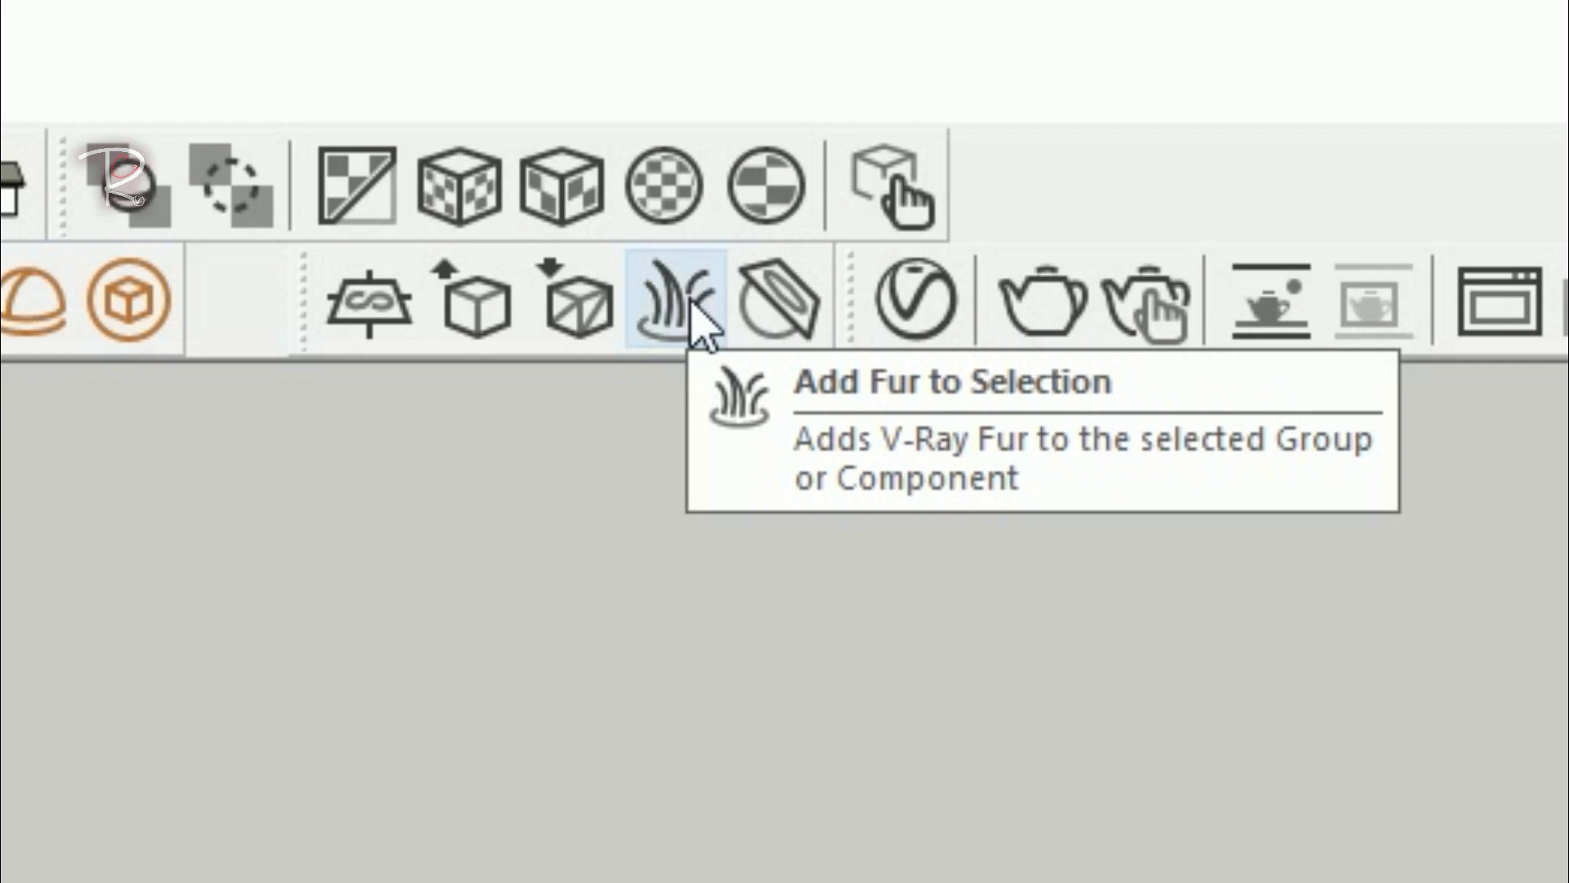
- Add V-Ray Fur to the grass group and show the Fur entries under Geometries
left_click(708, 320)
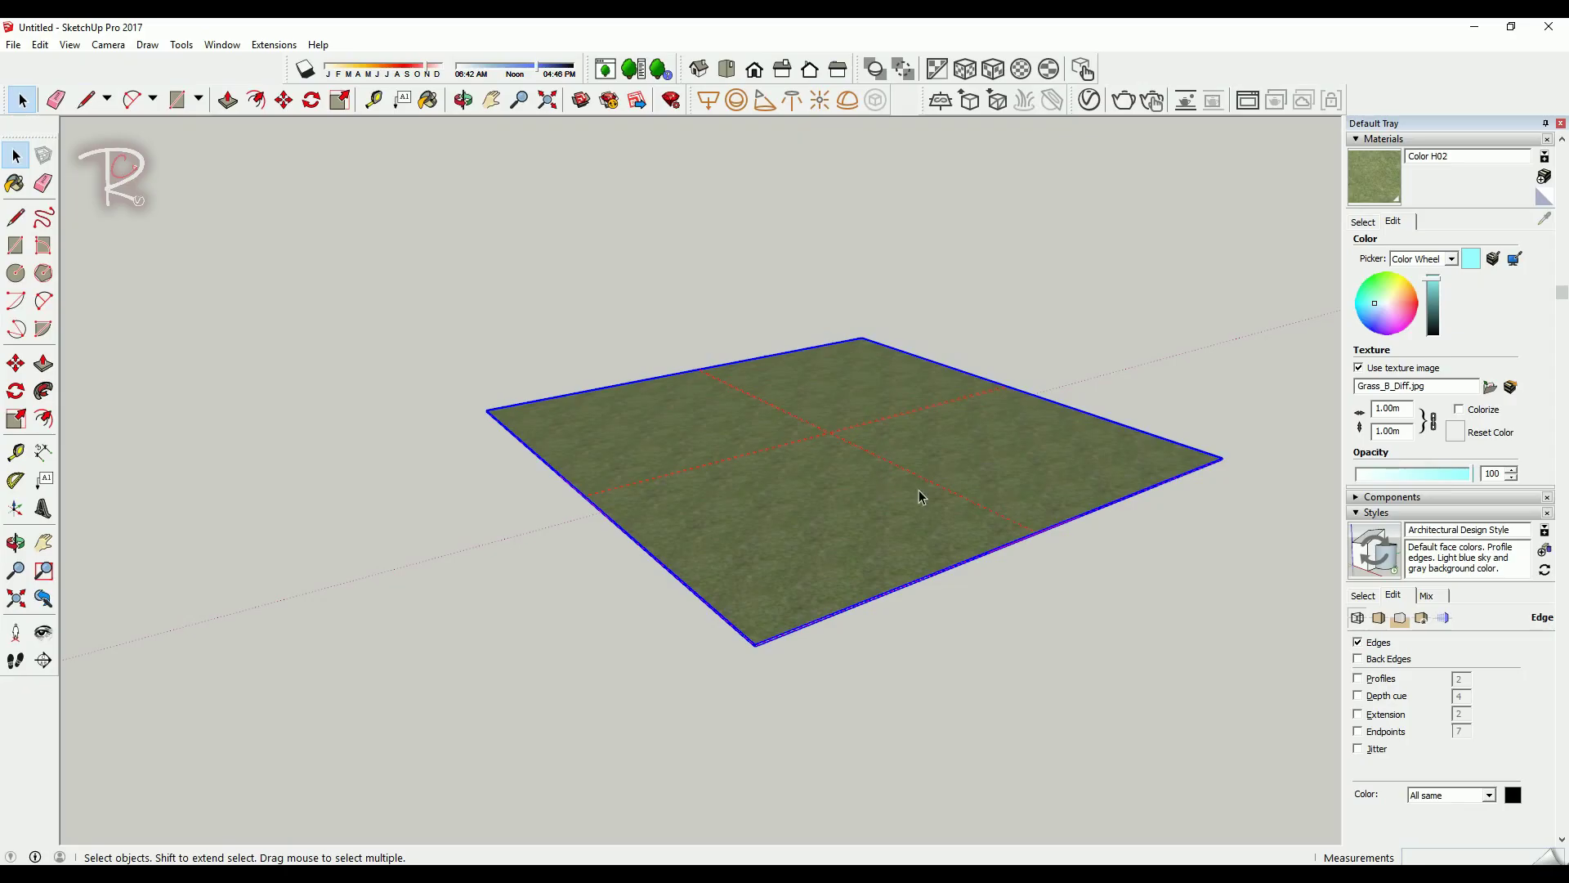
left_click(1090, 99)
left_click_drag(927, 101, 250, 42)
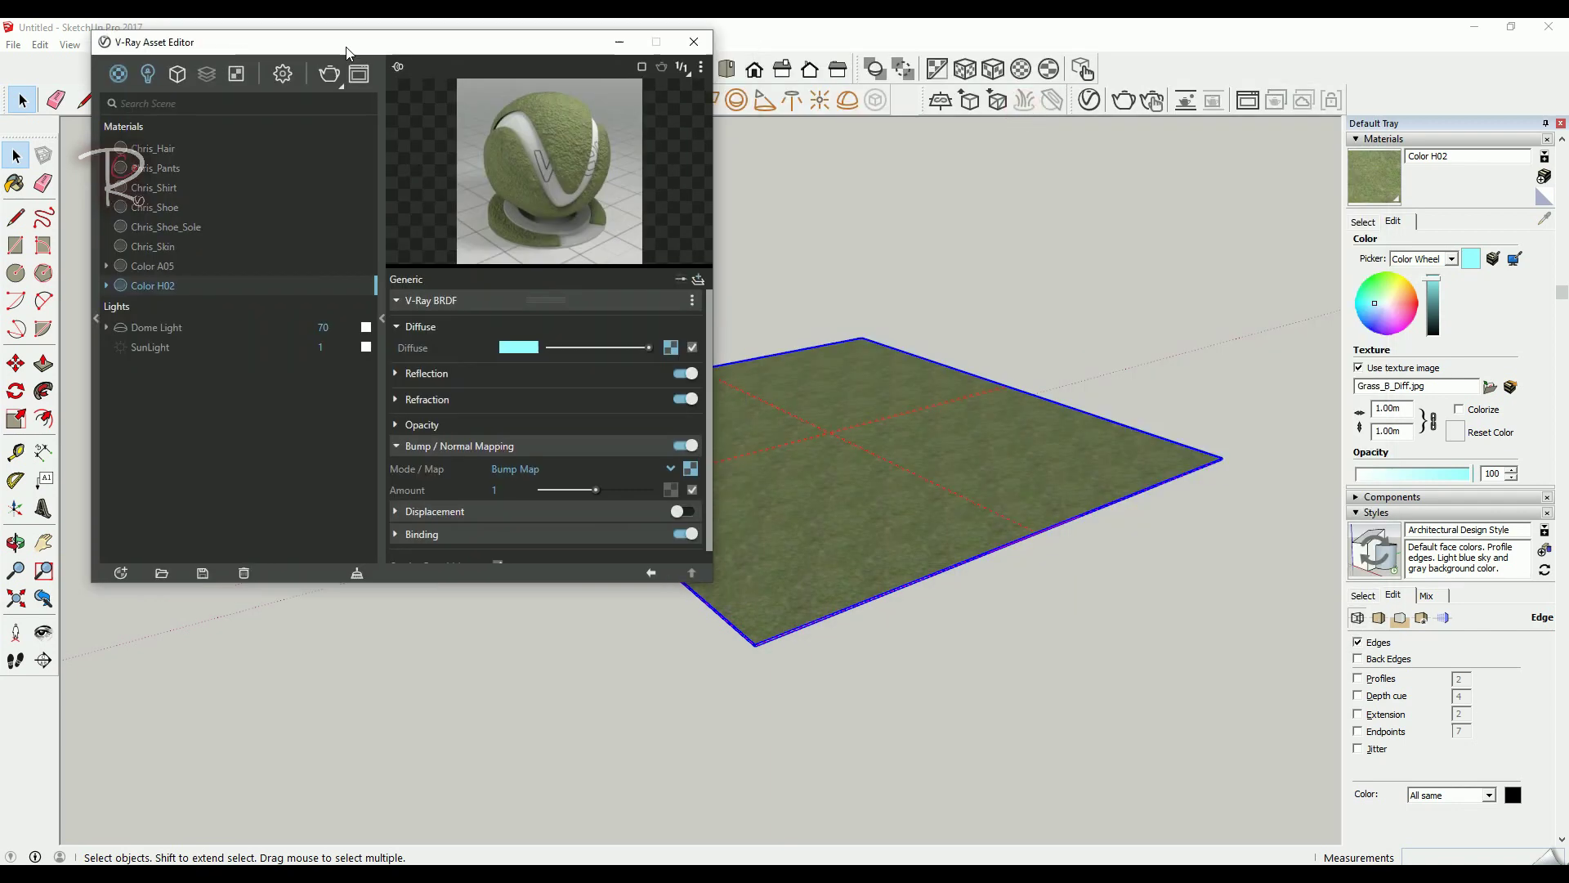
left_click(178, 74)
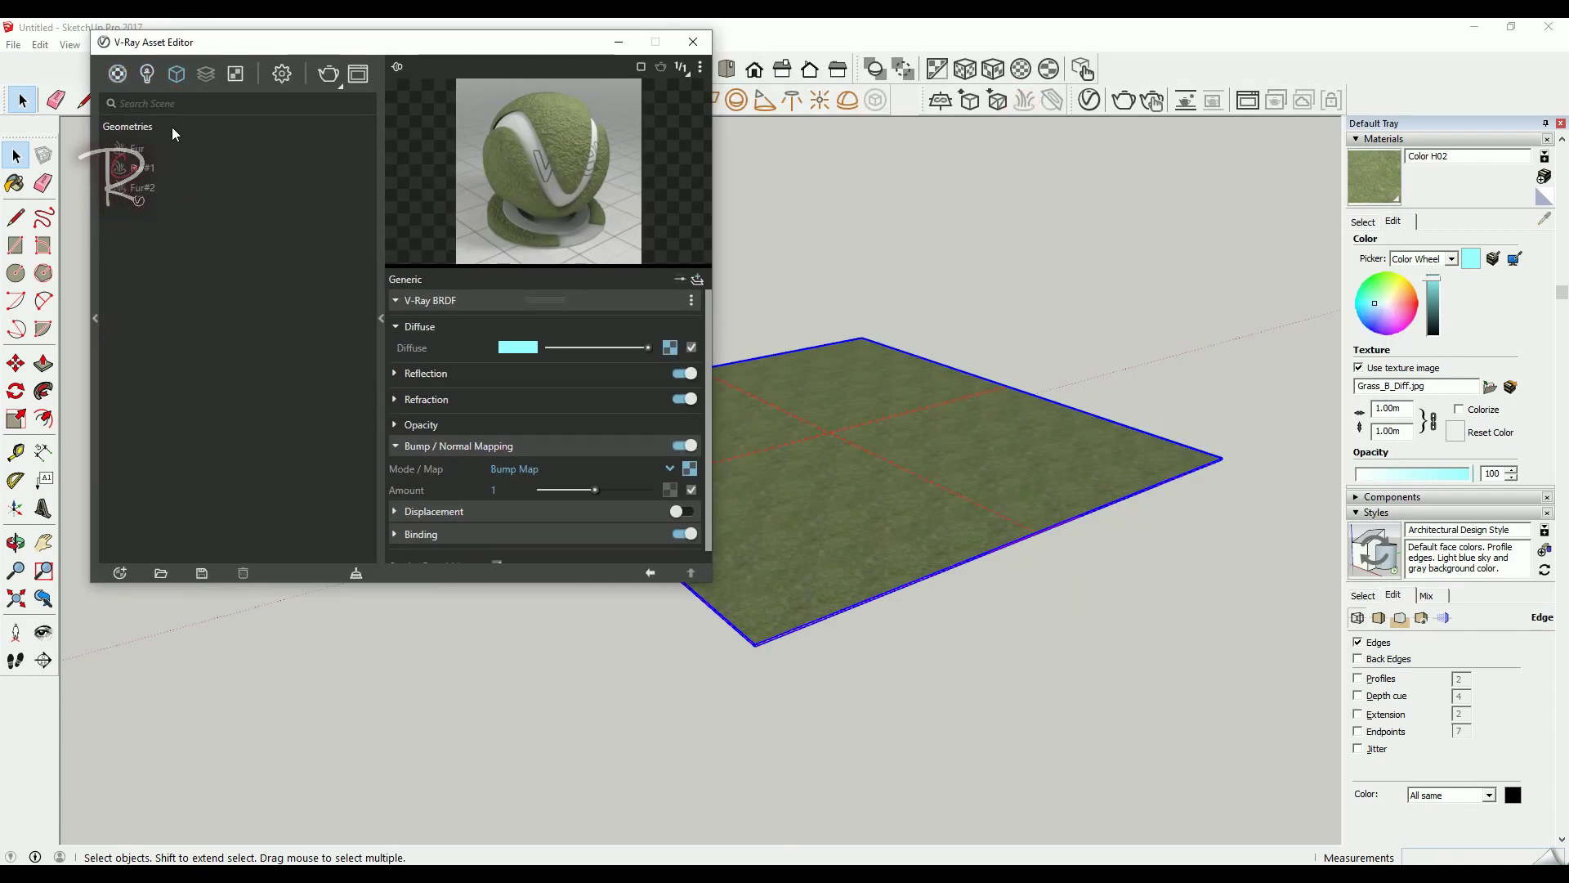
left_click(850, 443)
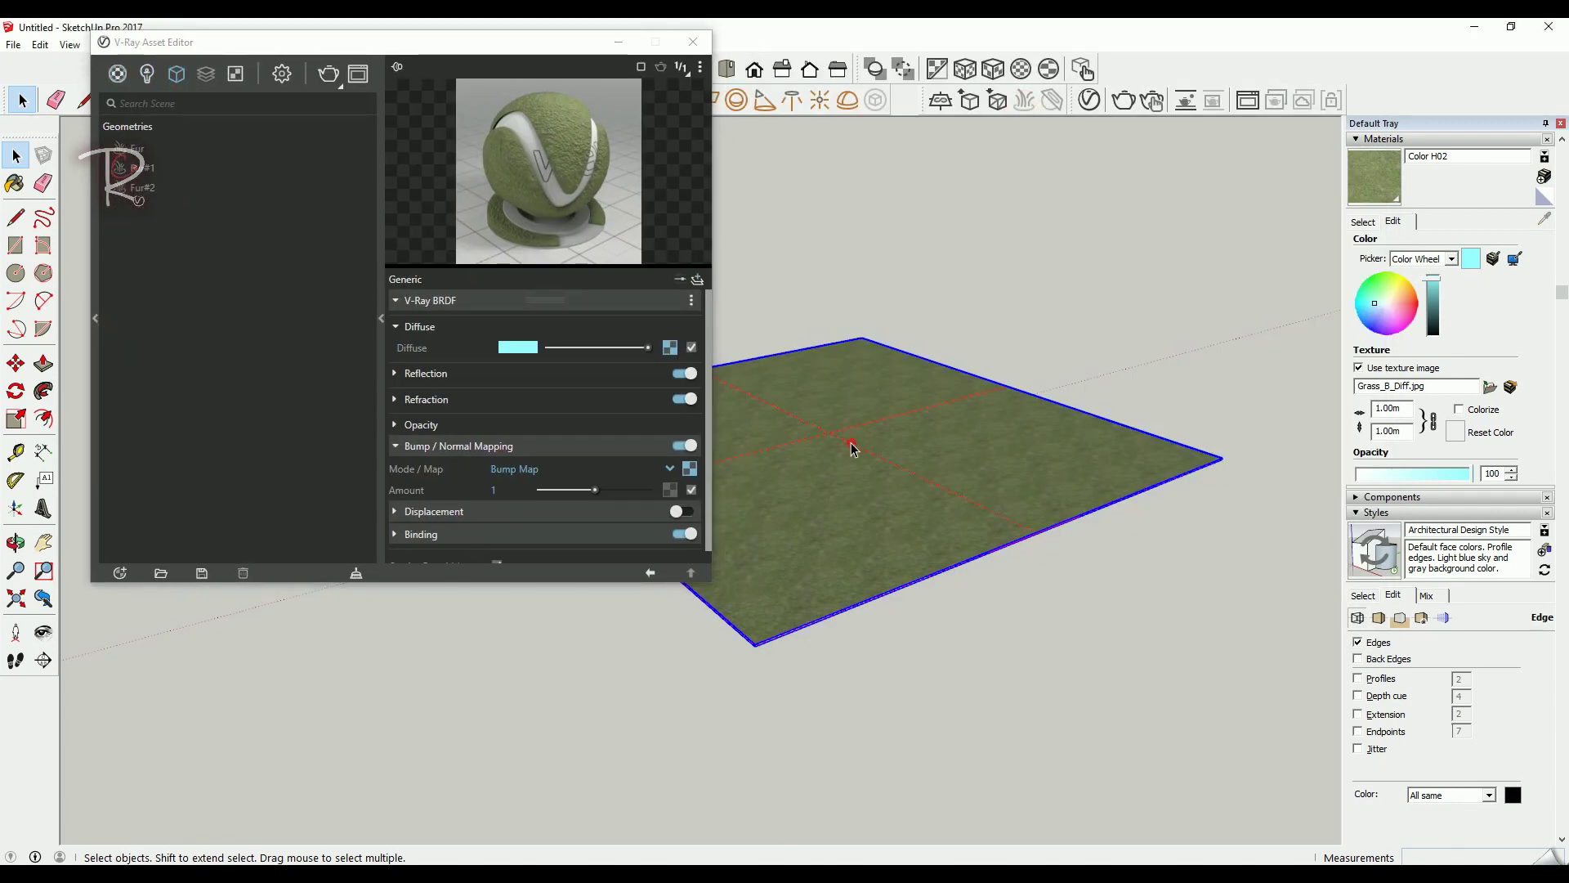
left_click(1092, 793)
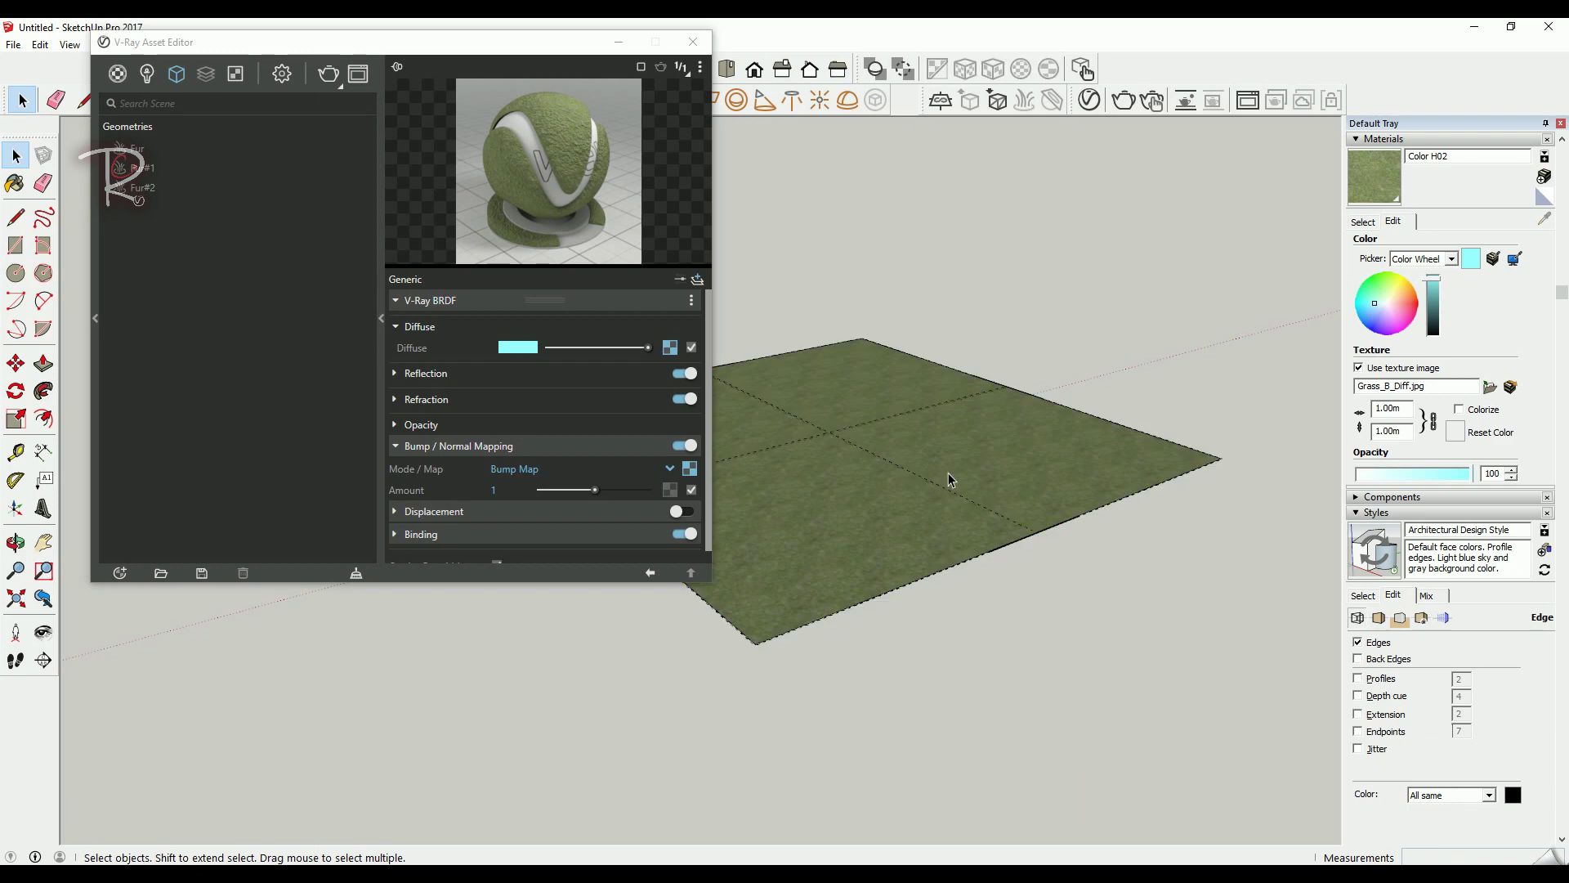
scroll(948, 472, "down", 2)
scroll(949, 473, "down", 3)
scroll(911, 491, "up", 1)
scroll(846, 514, "up", 5)
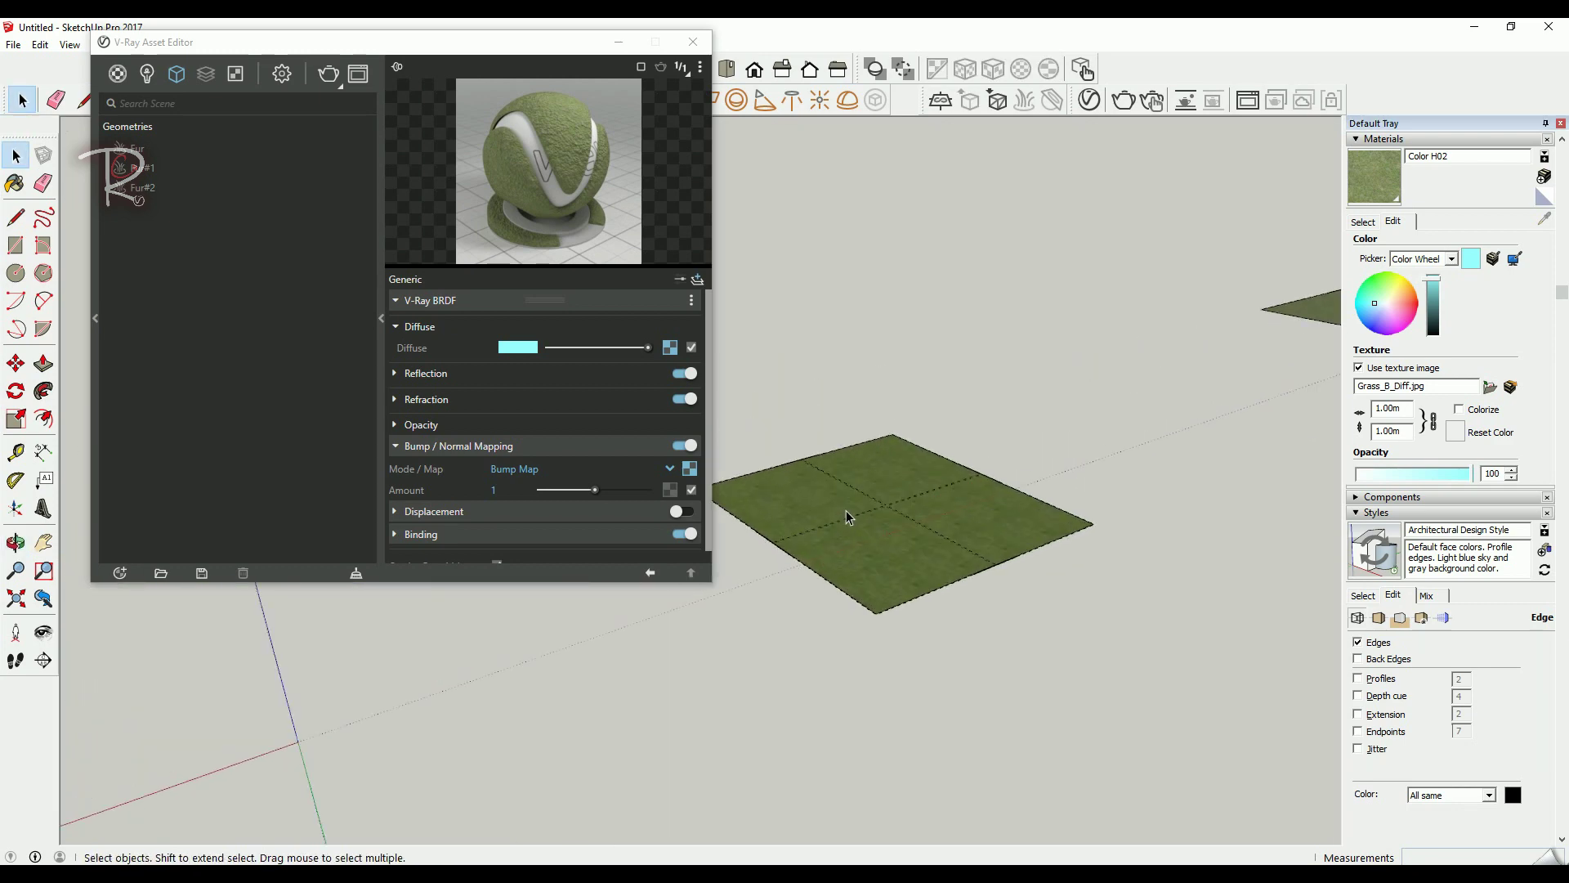
left_click(978, 513)
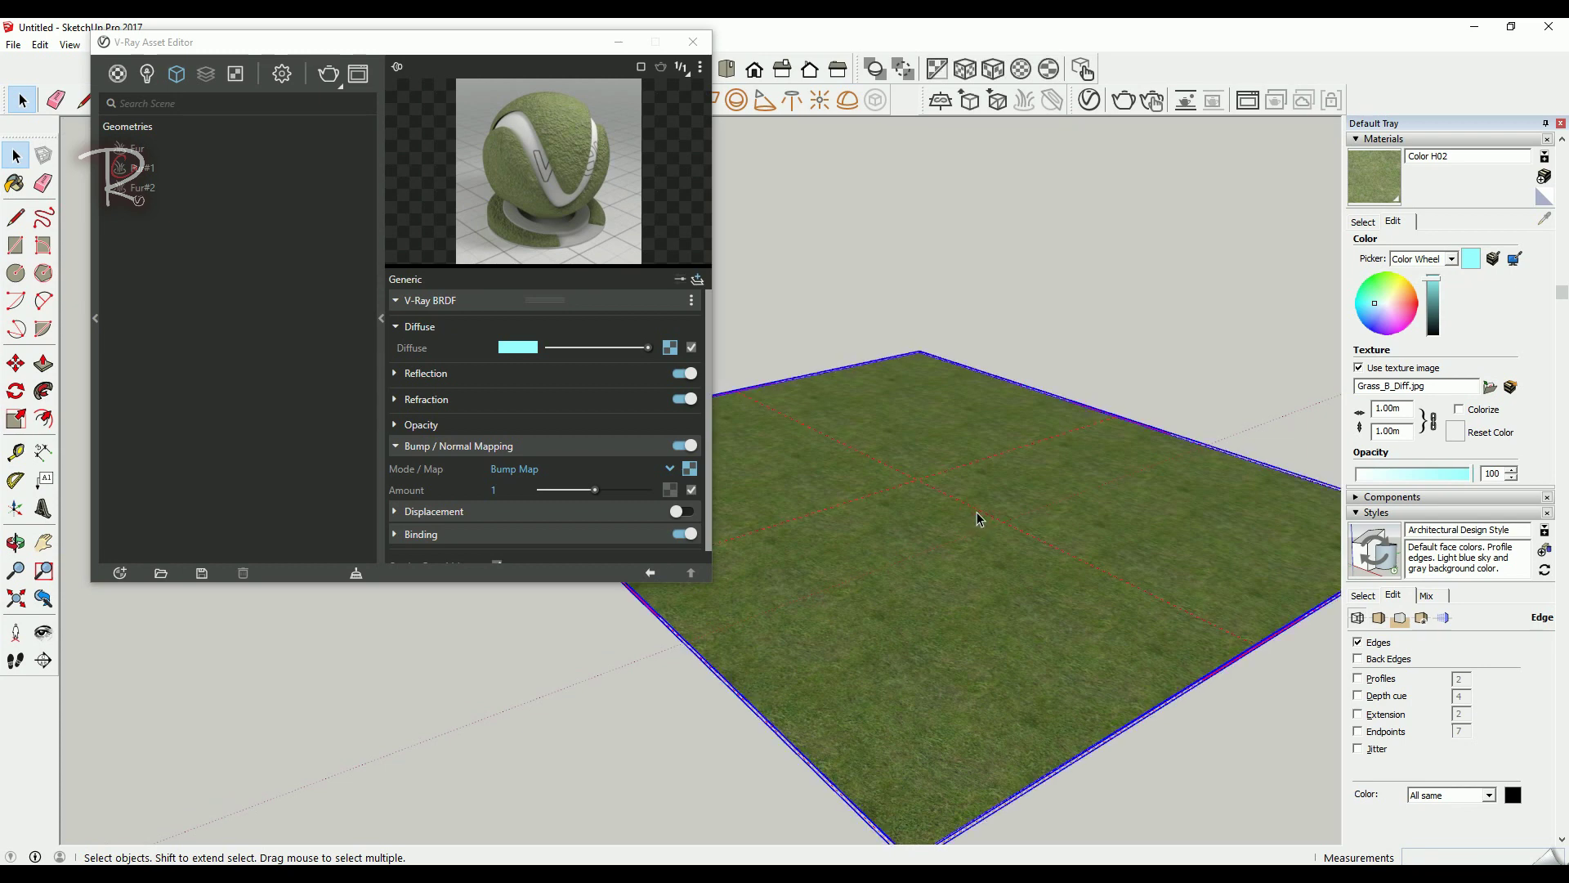
- Set the fur Count (Area) to 7
left_click(977, 513)
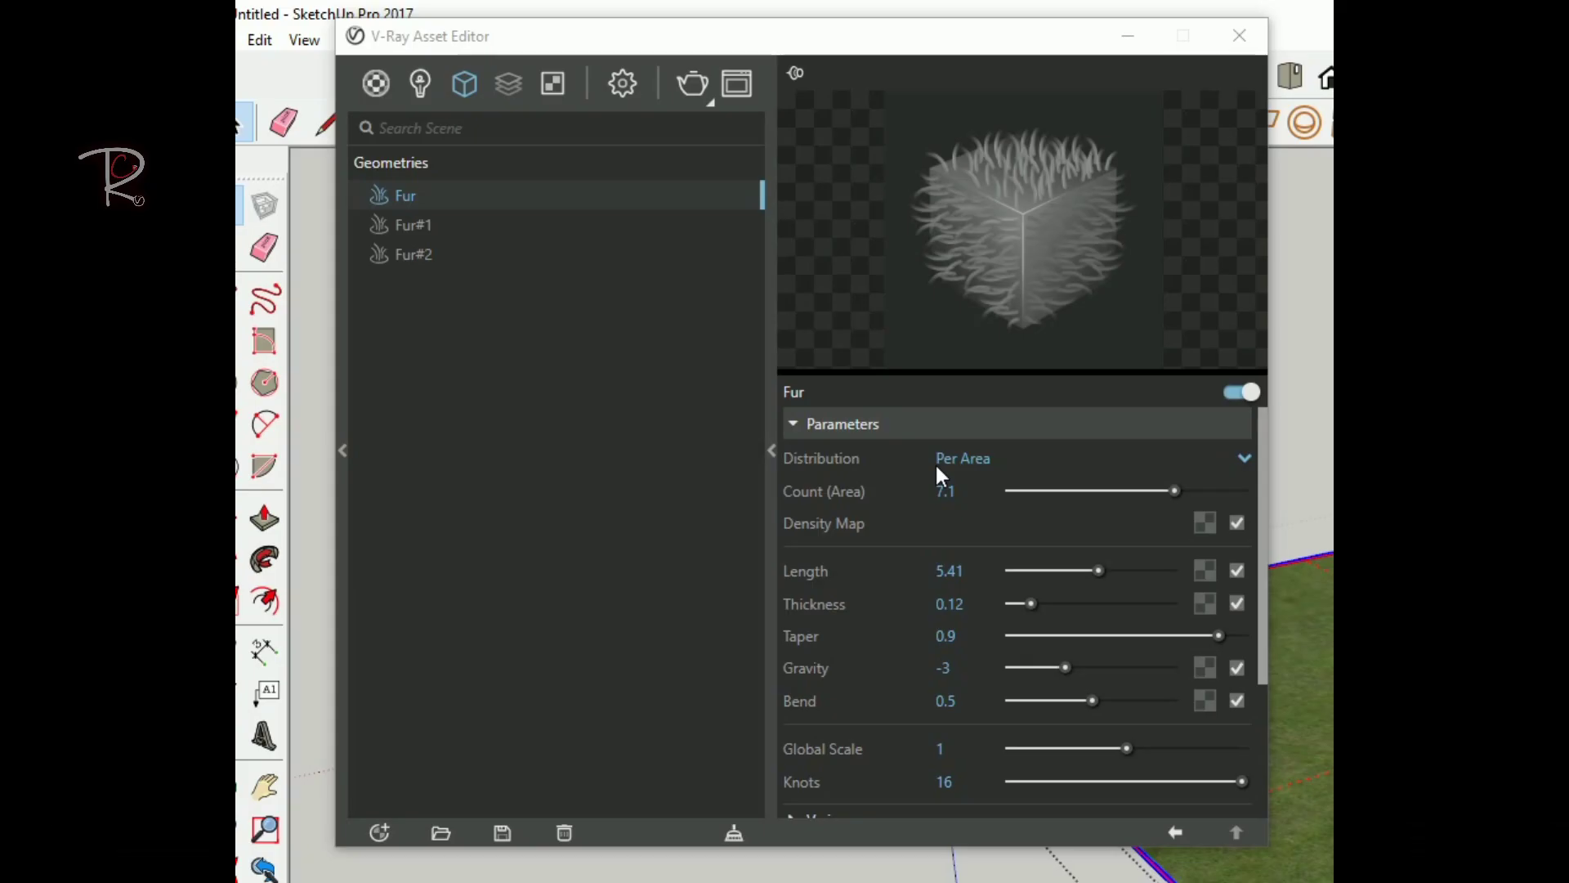
double_click(975, 488)
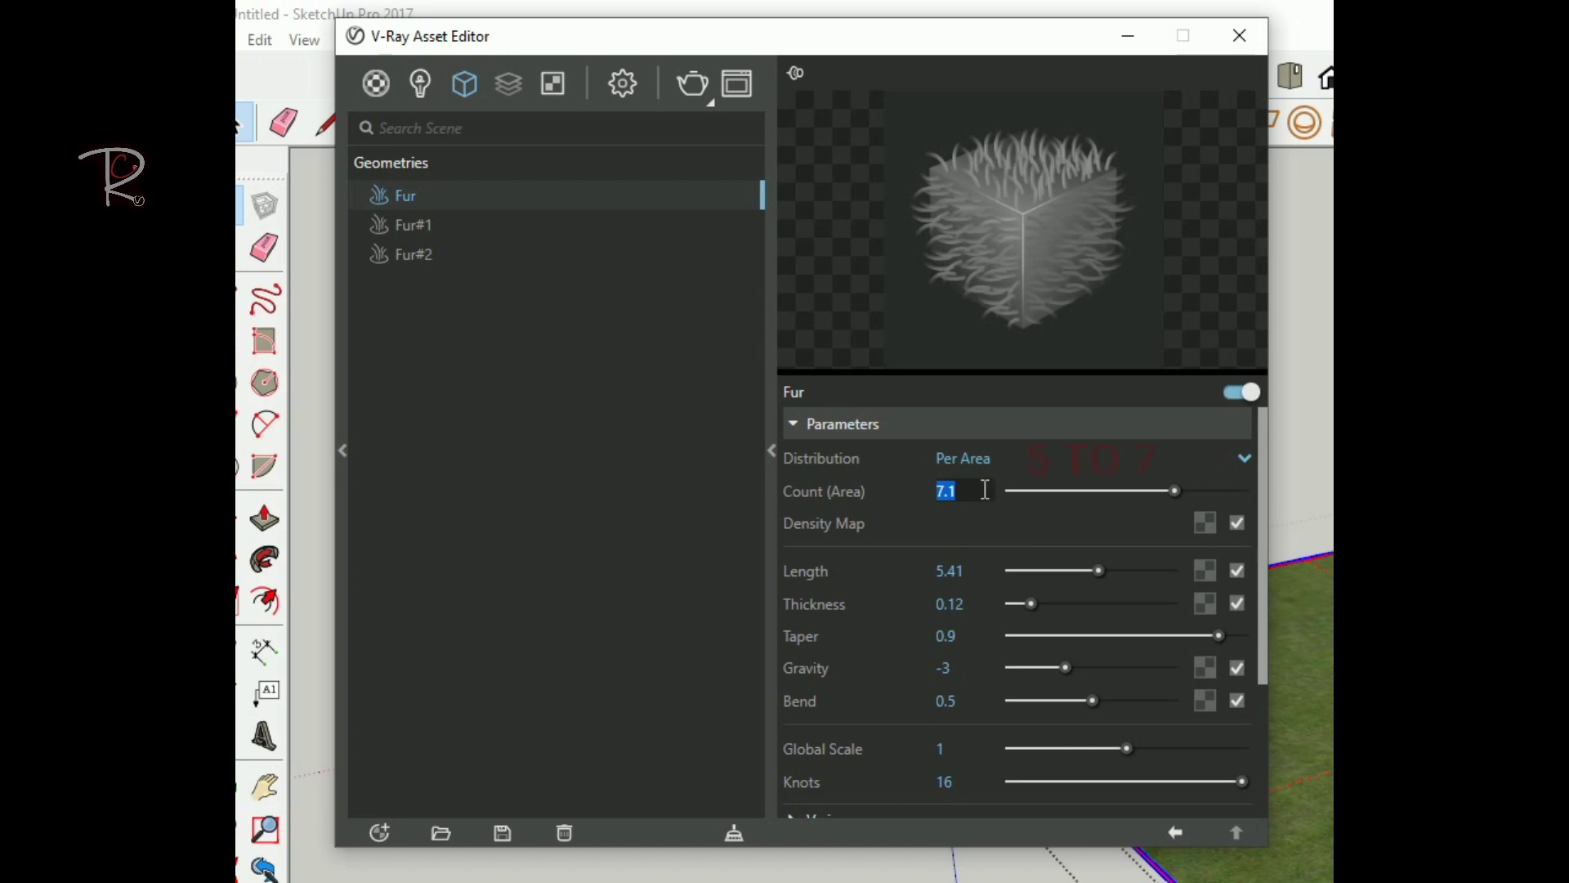
type("5")
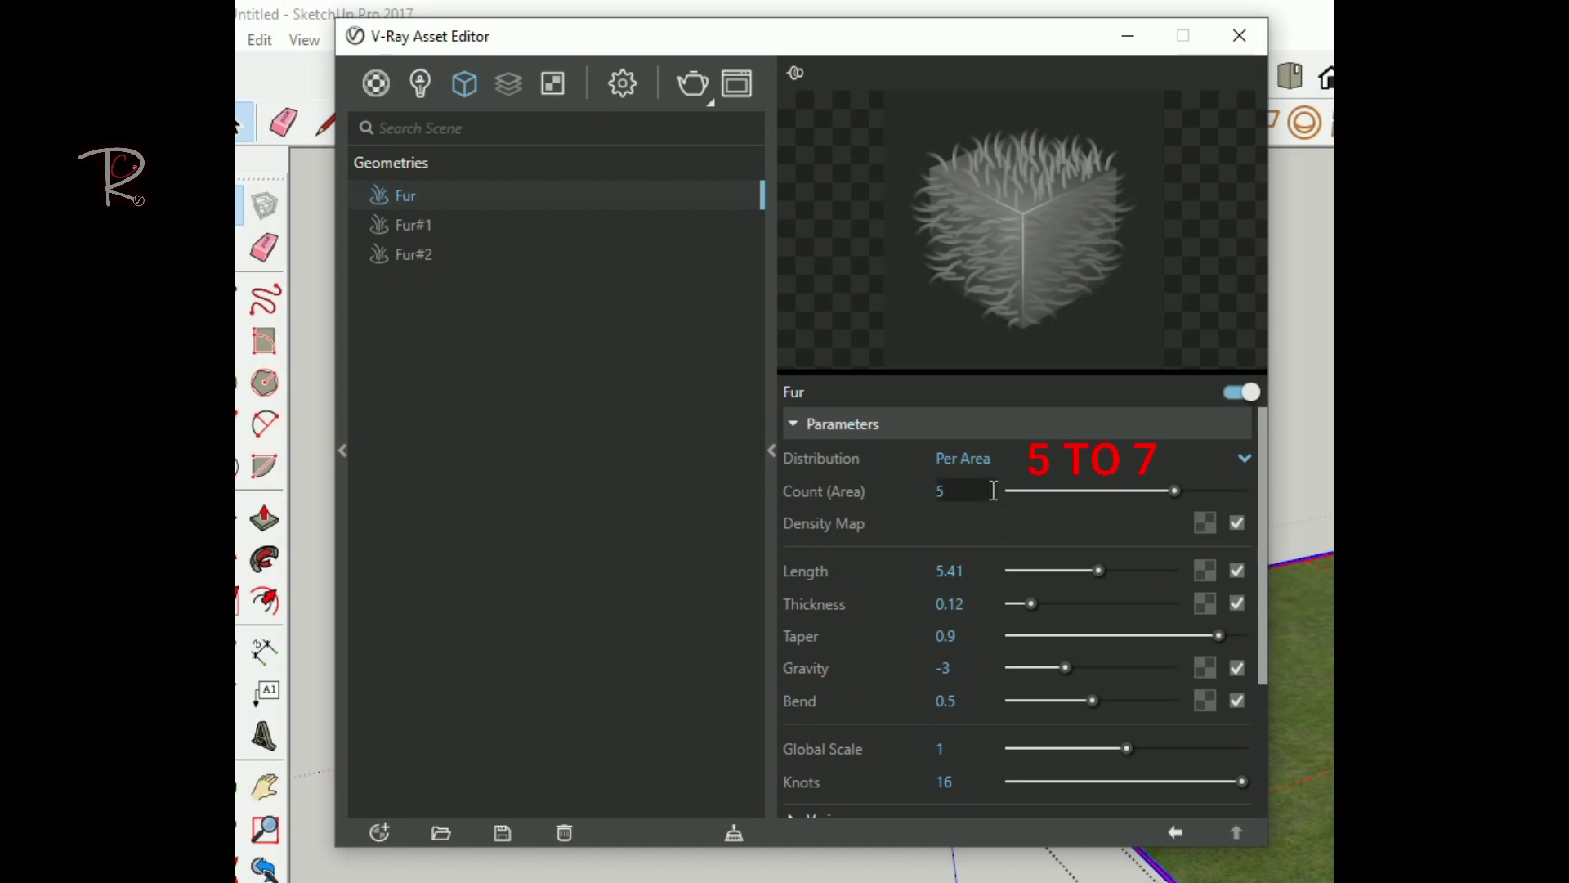
key("Return")
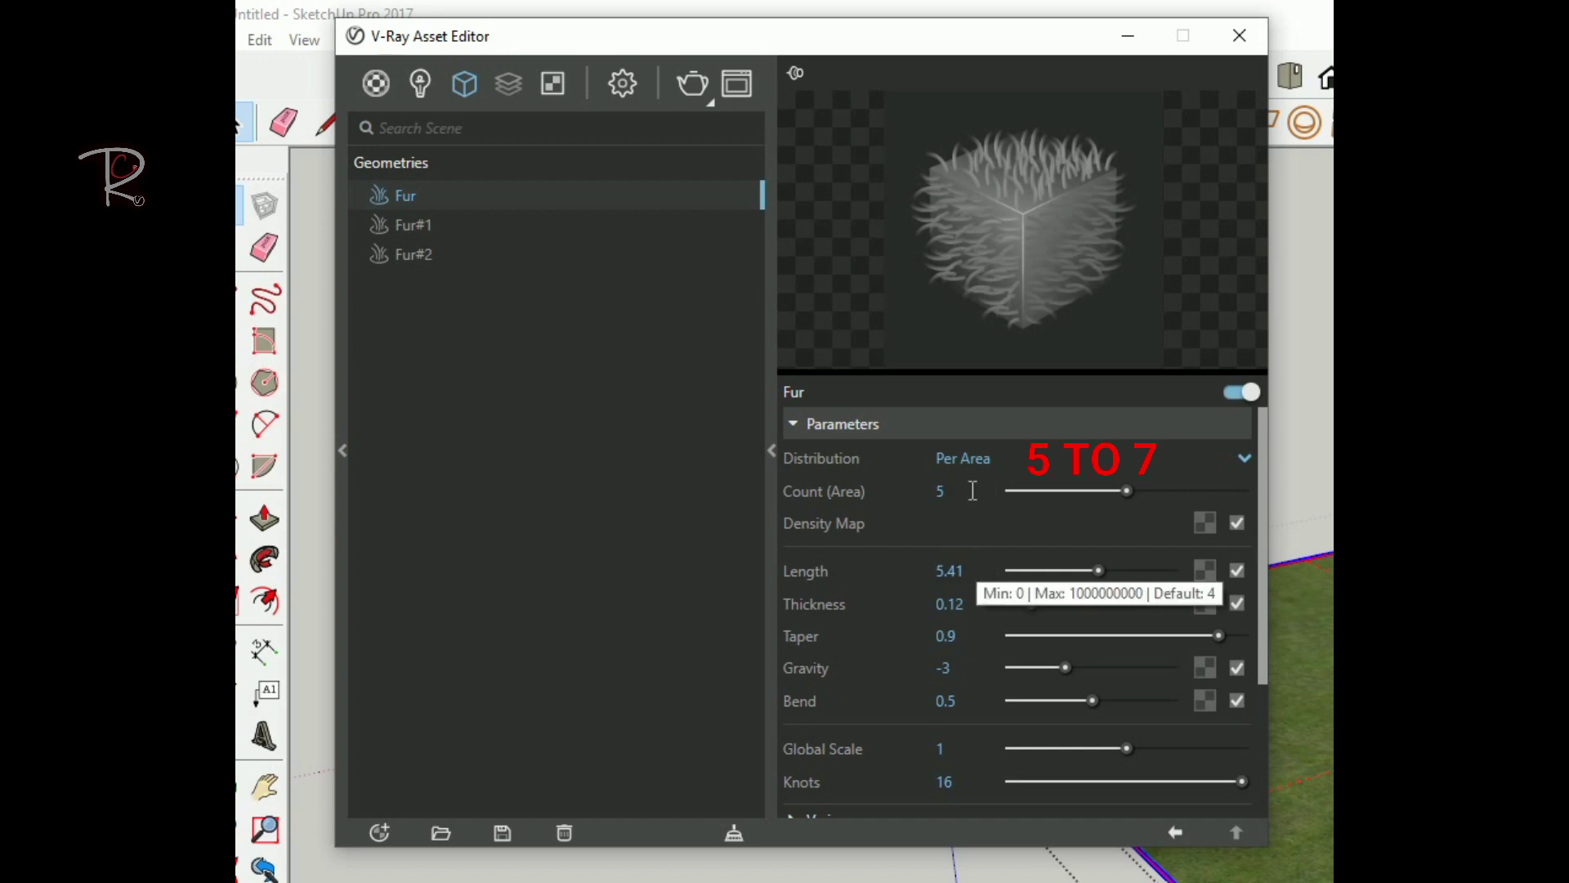
double_click(954, 489)
type("7")
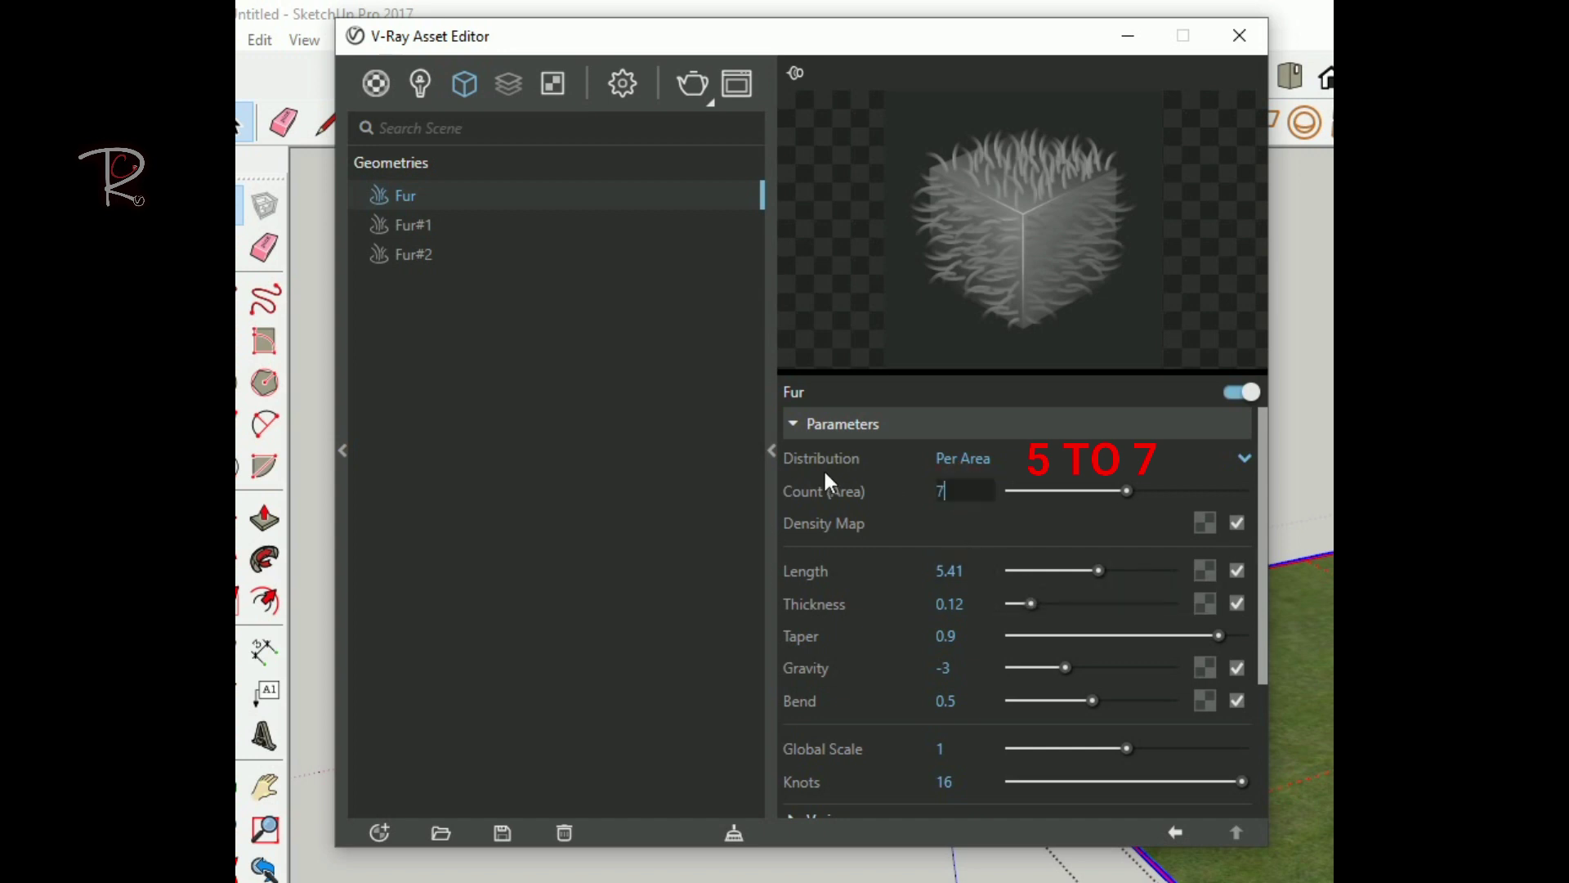
key("Return")
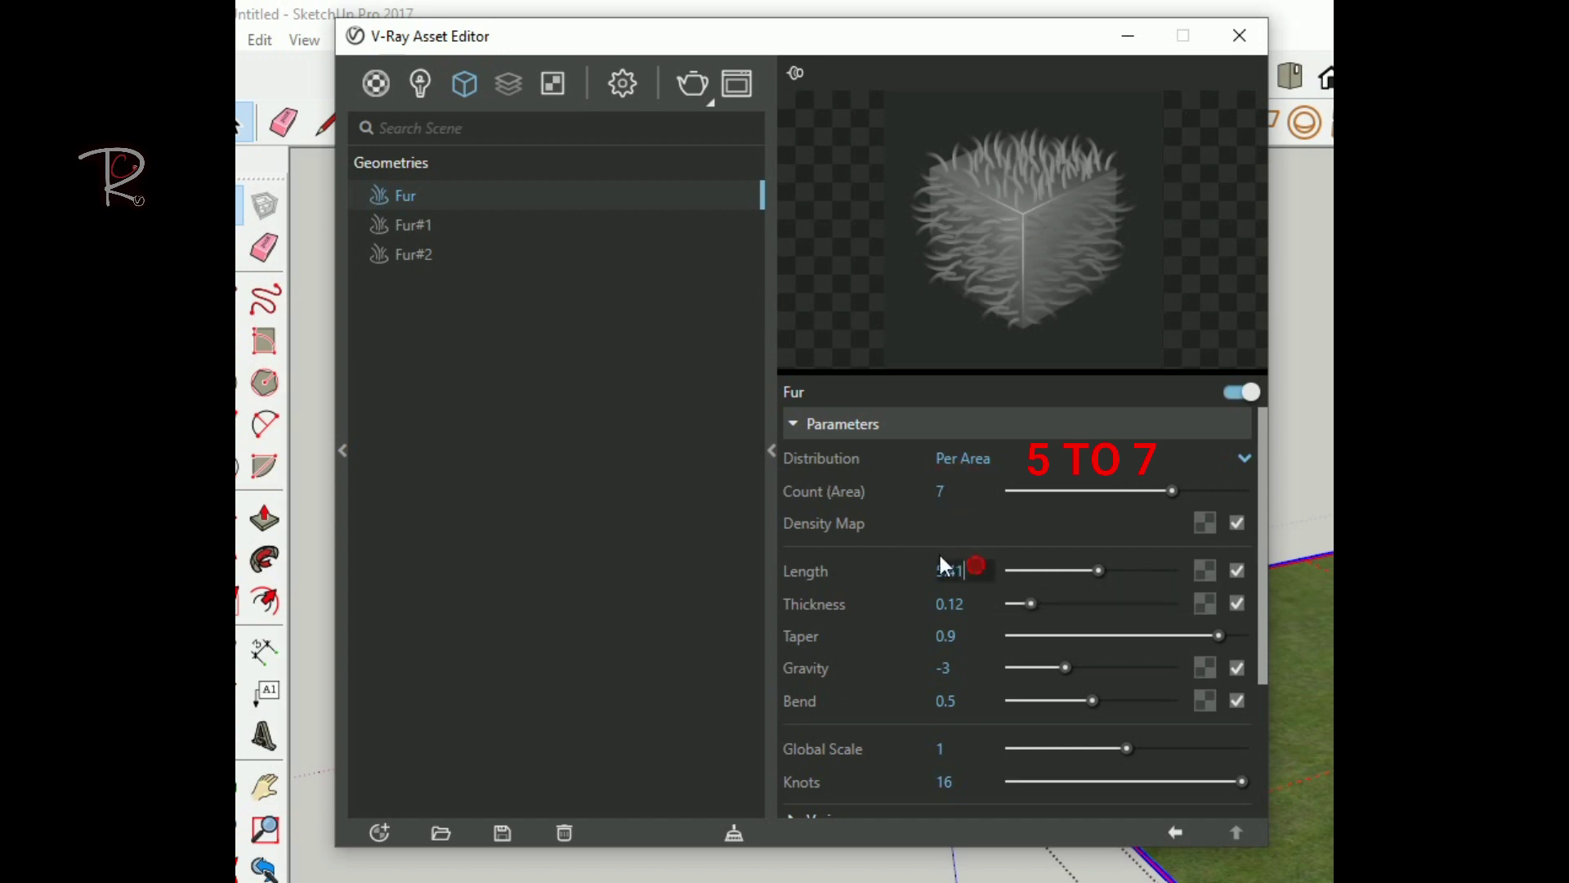
- Set the fur Length to 7
double_click(944, 570)
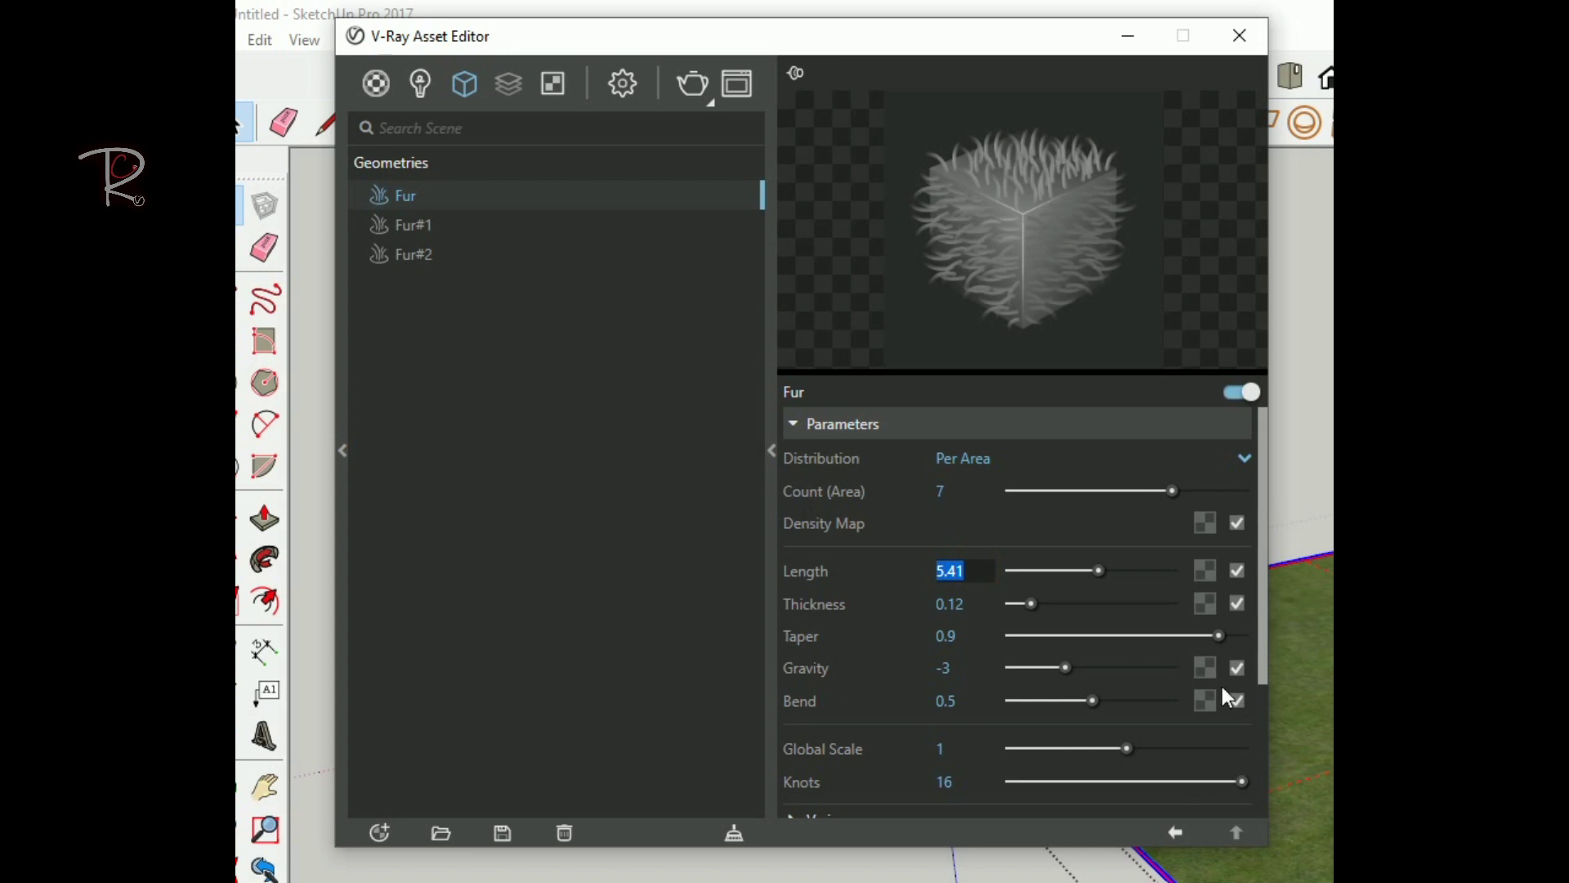
left_click_drag(1144, 561, 1069, 551)
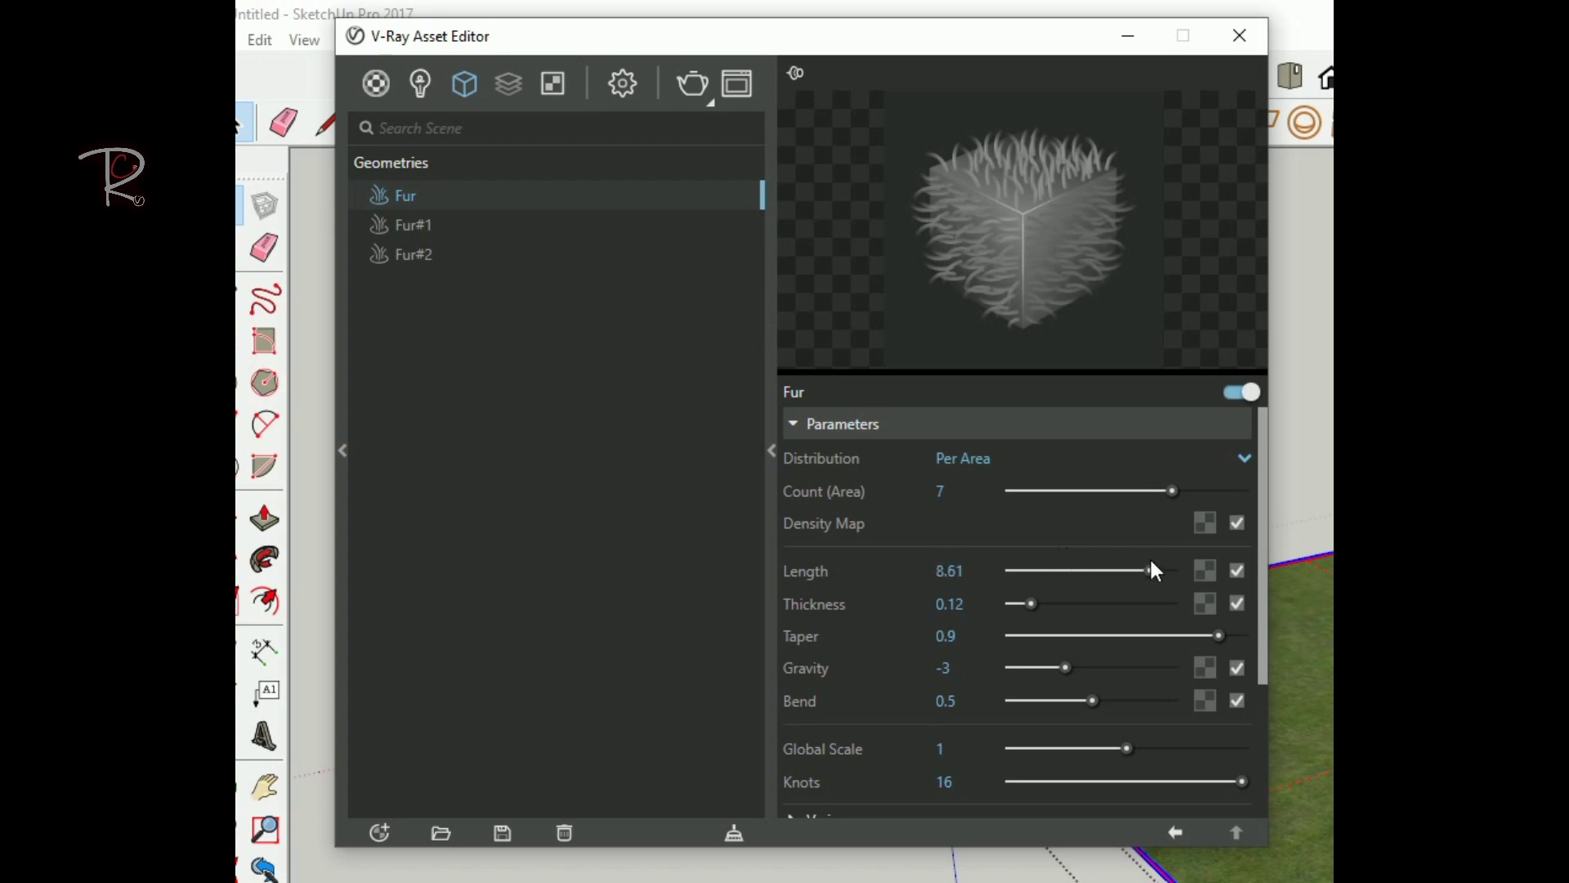
double_click(972, 572)
type("7")
key("Return")
- Leave Knots at 16 and start a V-Ray render of the grass
scroll(944, 542, "down", 3)
double_click(945, 583)
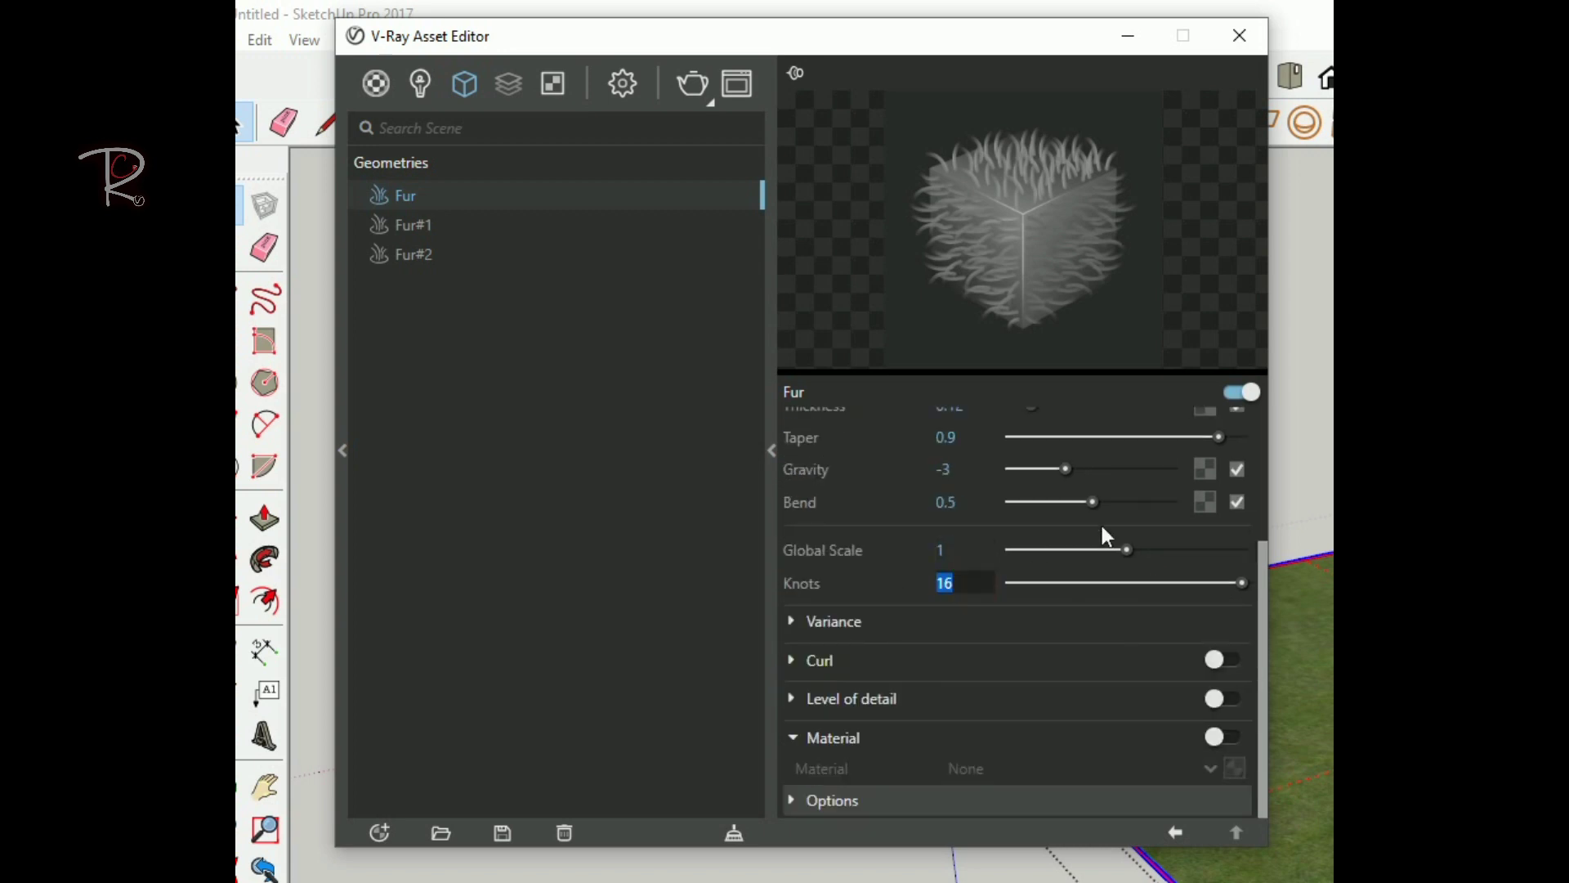
left_click(1237, 587)
double_click(948, 582)
middle_click_drag(1307, 695, 1320, 613)
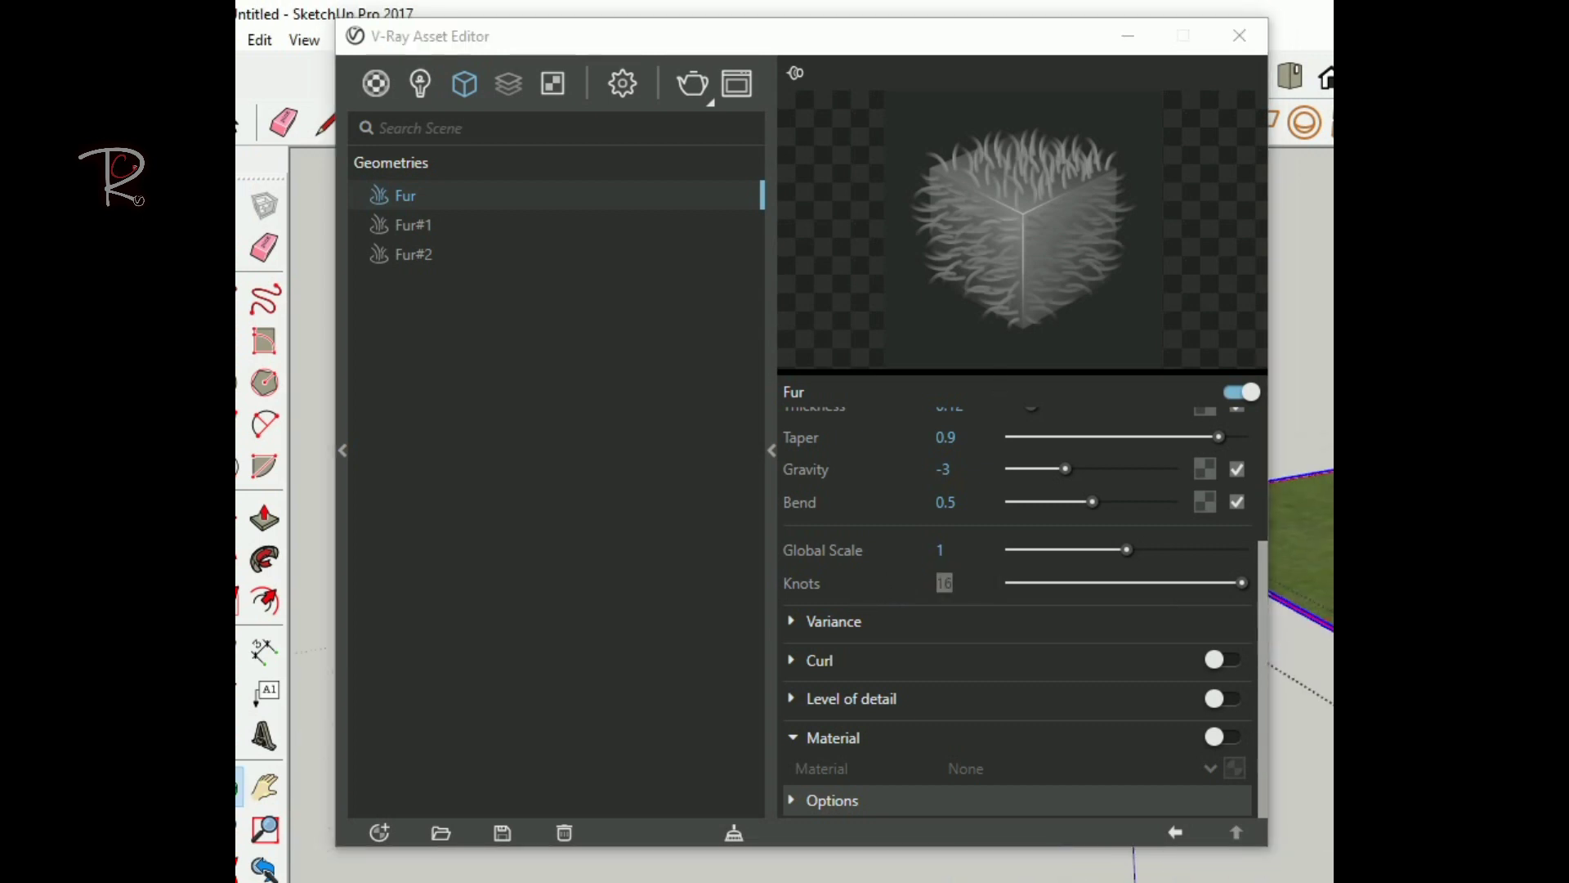
left_click(984, 42)
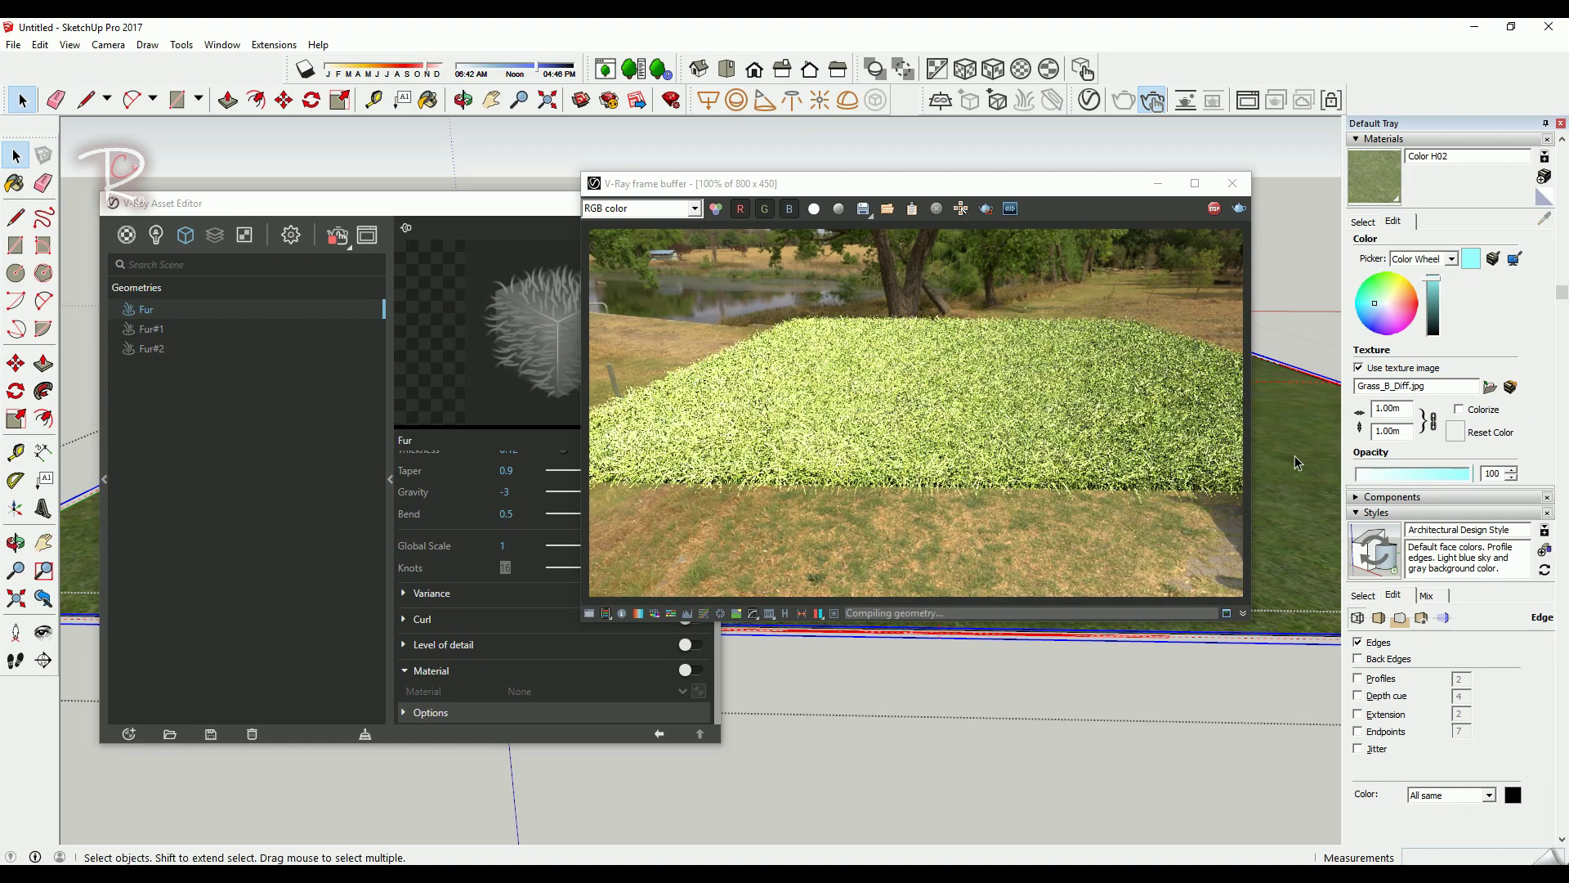
- Enlarge the frame buffer and use Look Around for a low view across the fur grass
scroll(1173, 464, "up", 1)
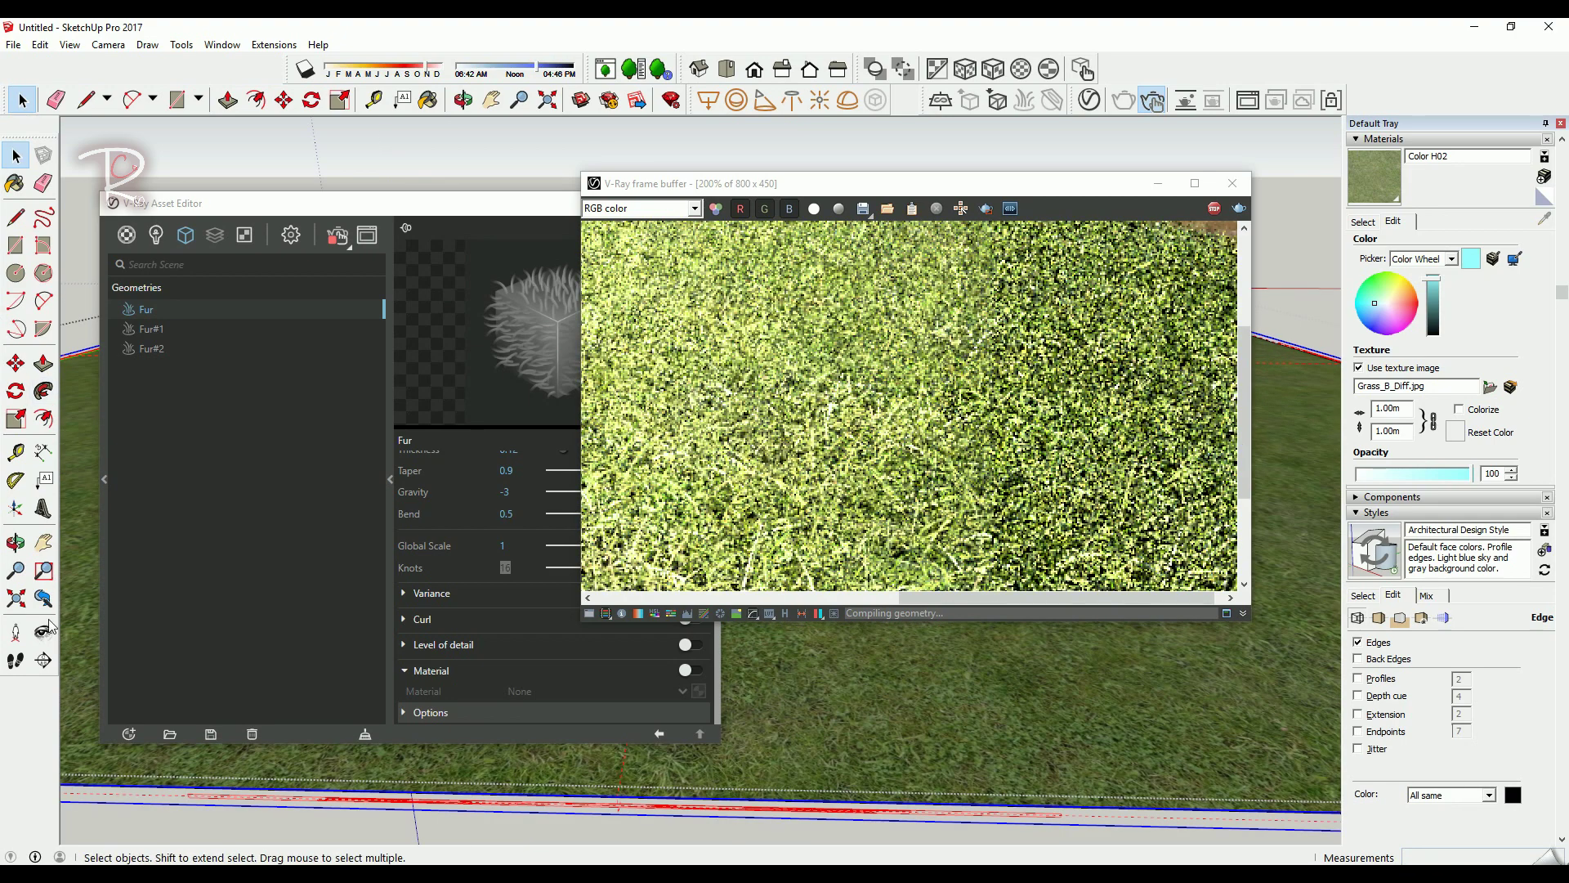
left_click(43, 632)
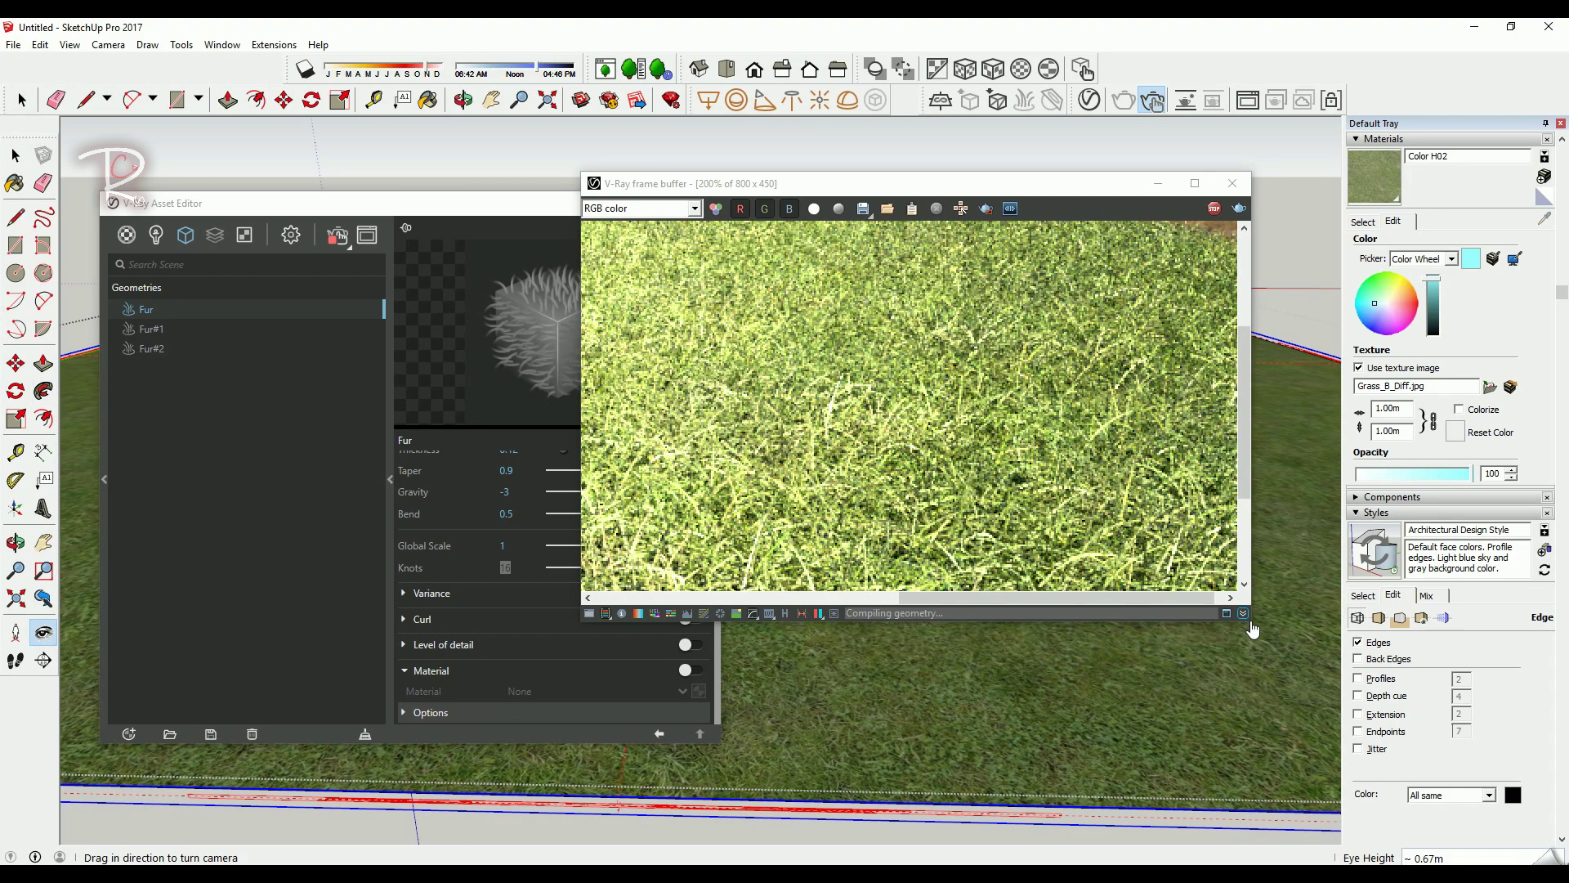
left_click_drag(1250, 620, 1481, 775)
scroll(1077, 547, "down", 1)
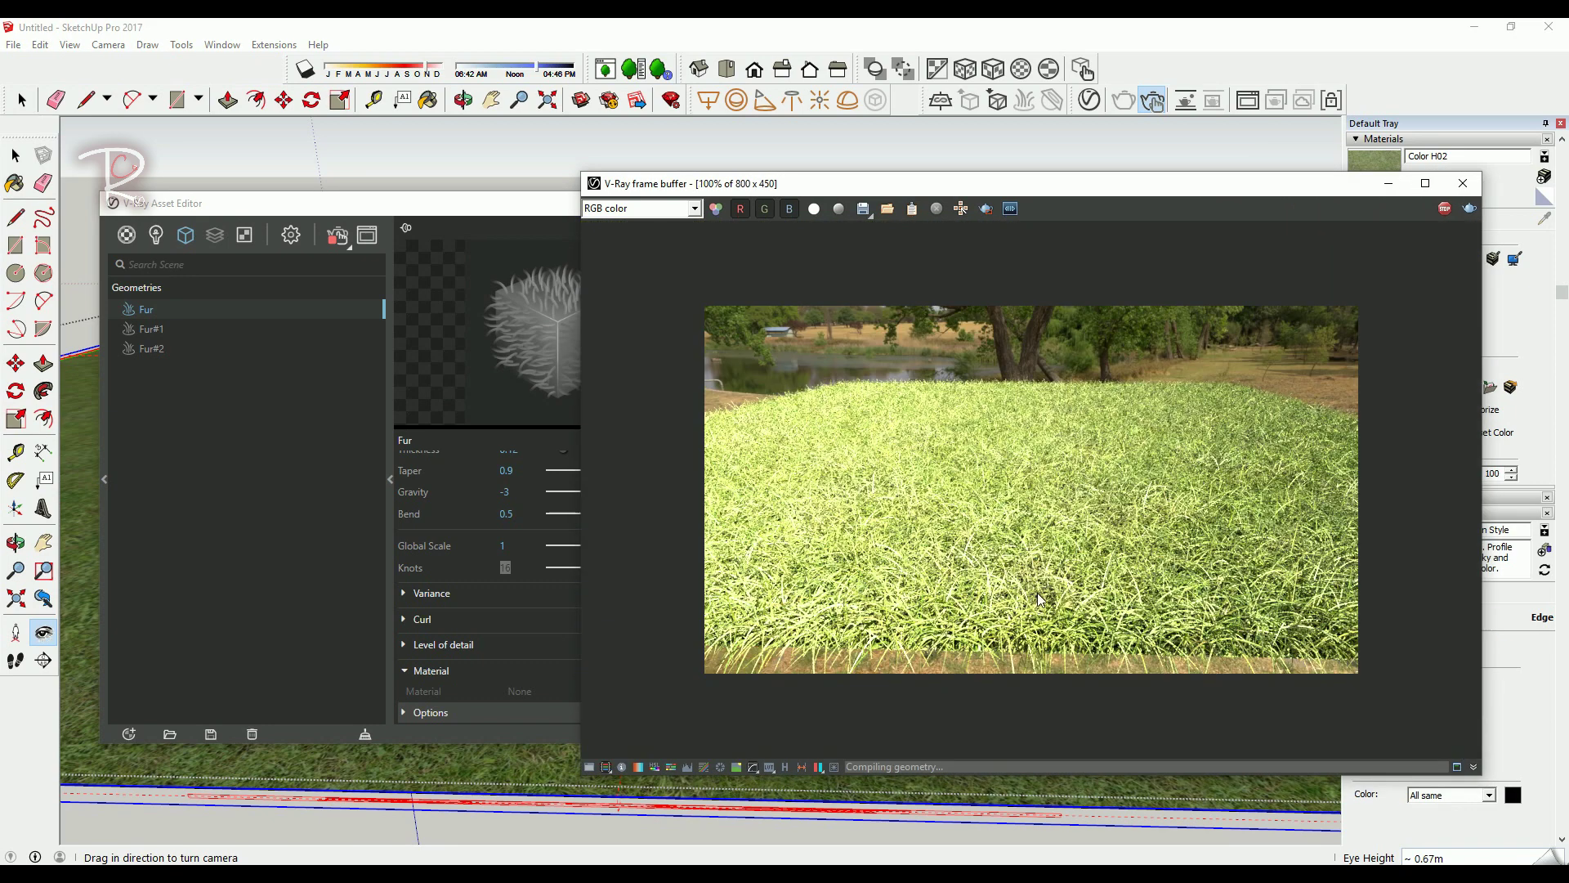
mouse_move(326, 765)
left_mouse_down()
mouse_move(351, 729)
mouse_move(343, 658)
left_mouse_up()
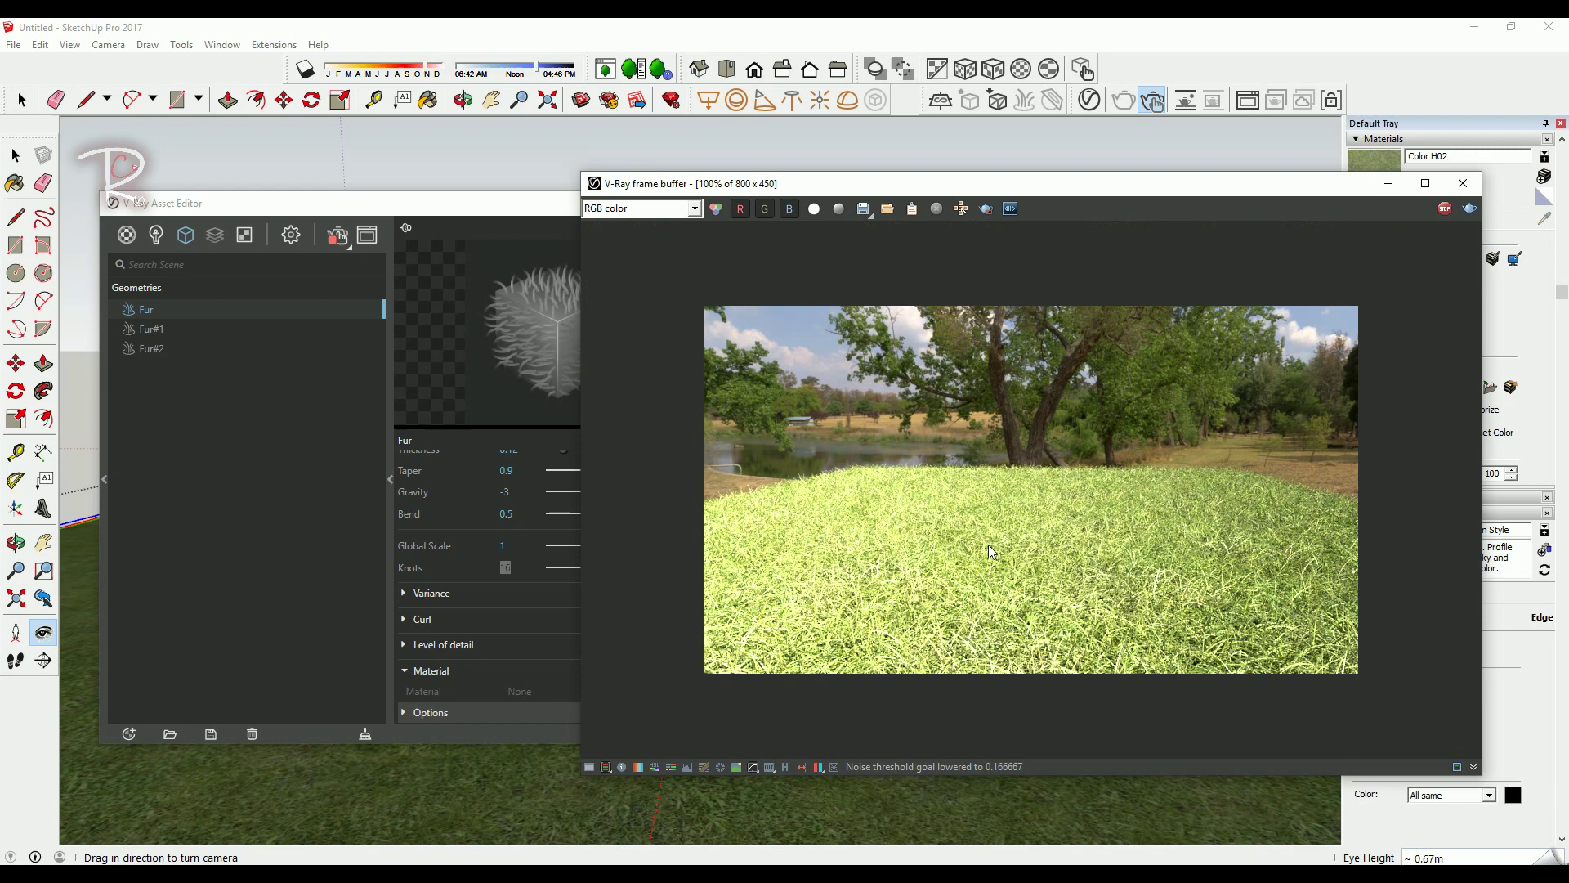
- Close the frame buffer and Asset Editor, orbit to the fur sphere, and render it
left_click(1388, 183)
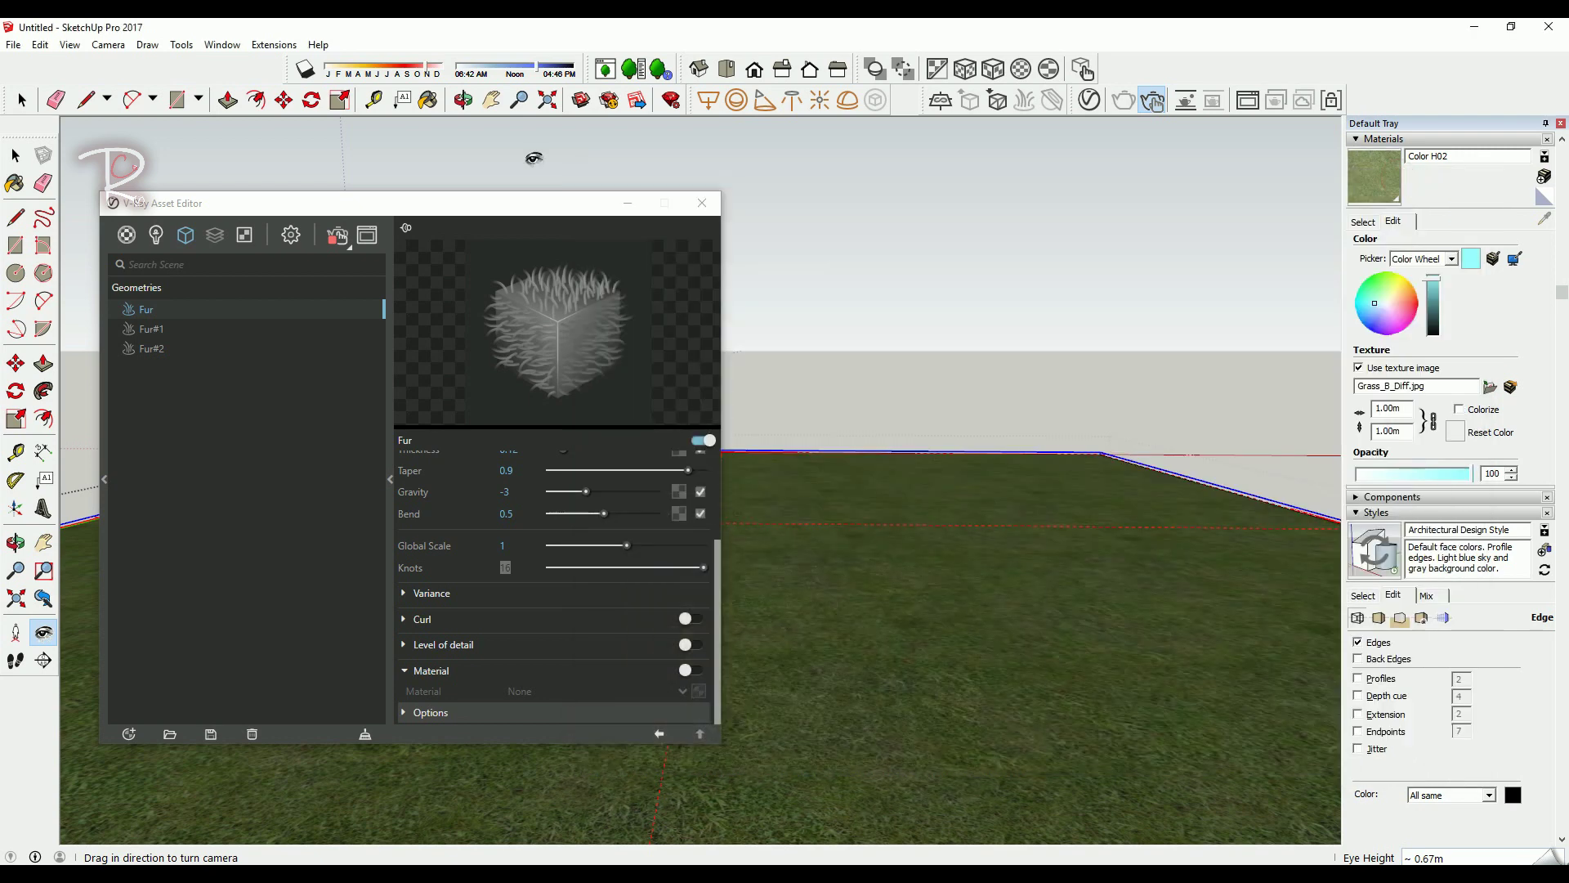
left_click(628, 204)
middle_click_drag(712, 503, 1069, 522)
scroll(644, 491, "up", 5)
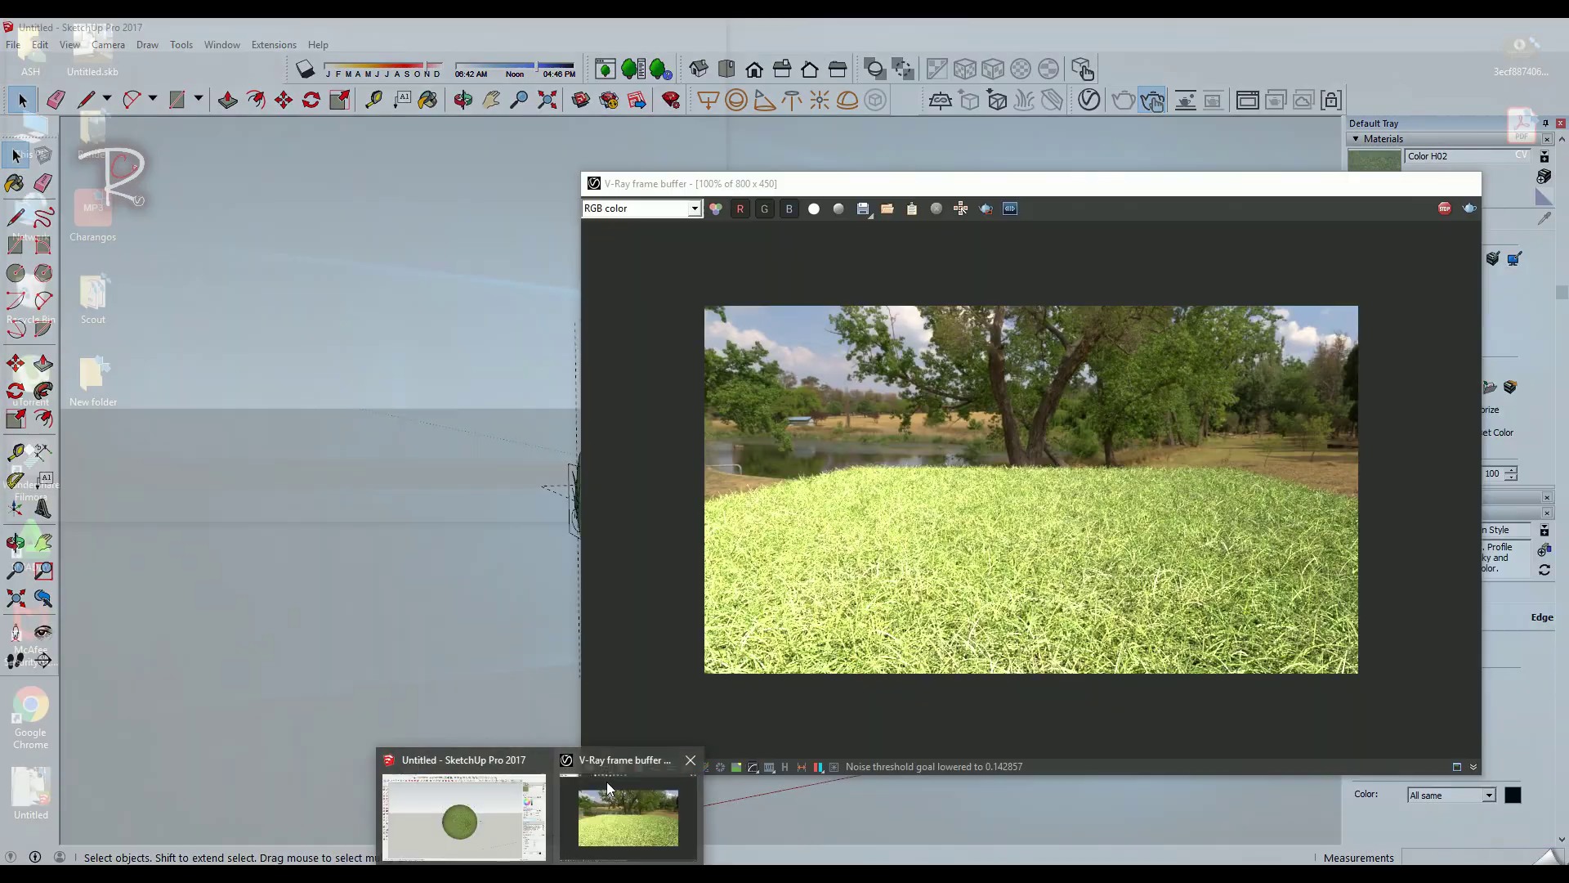
left_click(628, 822)
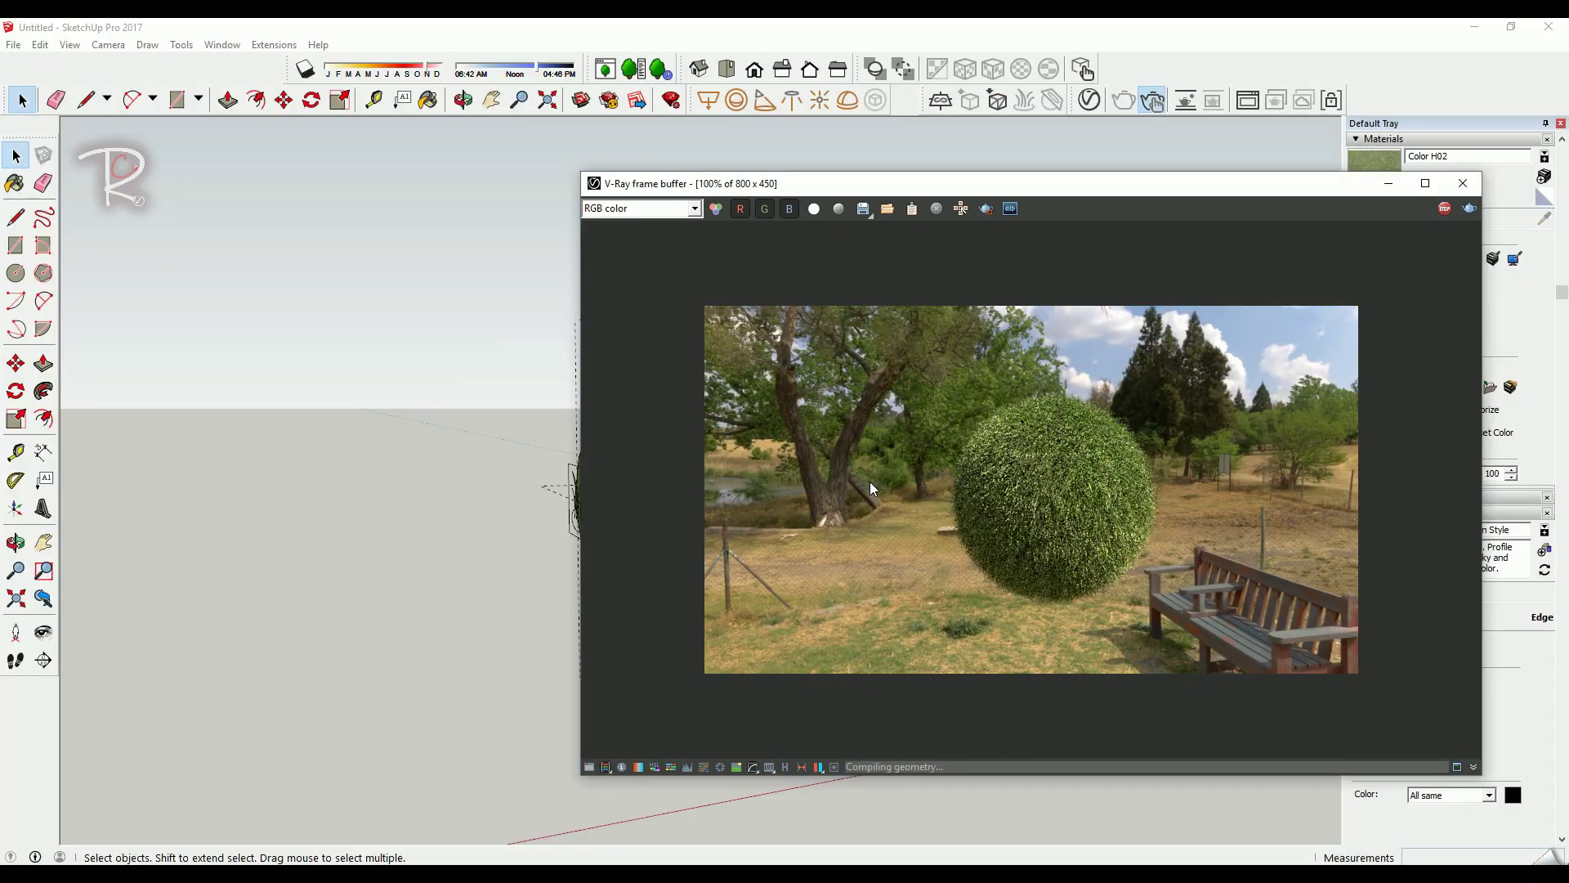